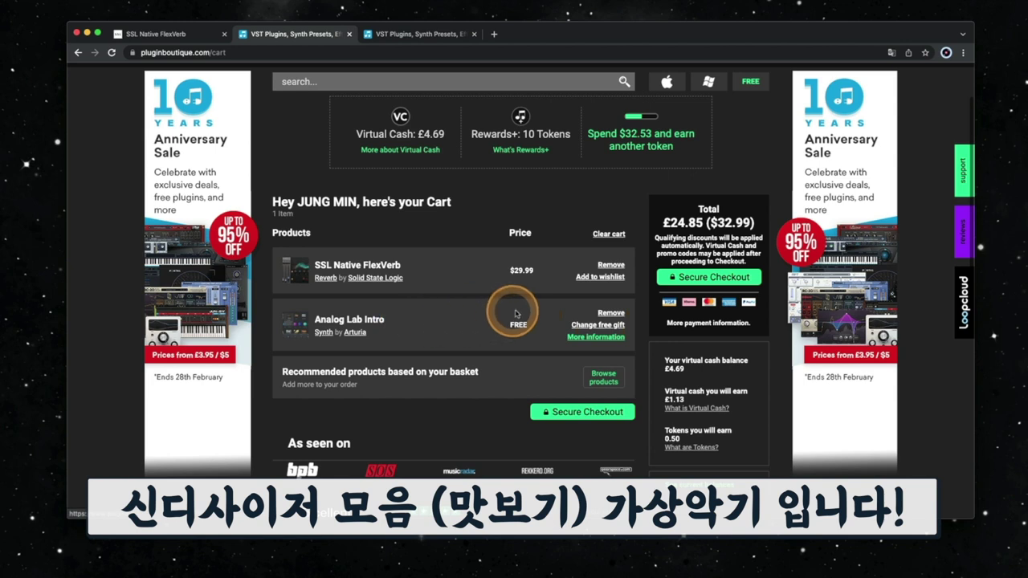
scroll(516, 314, "down", 1)
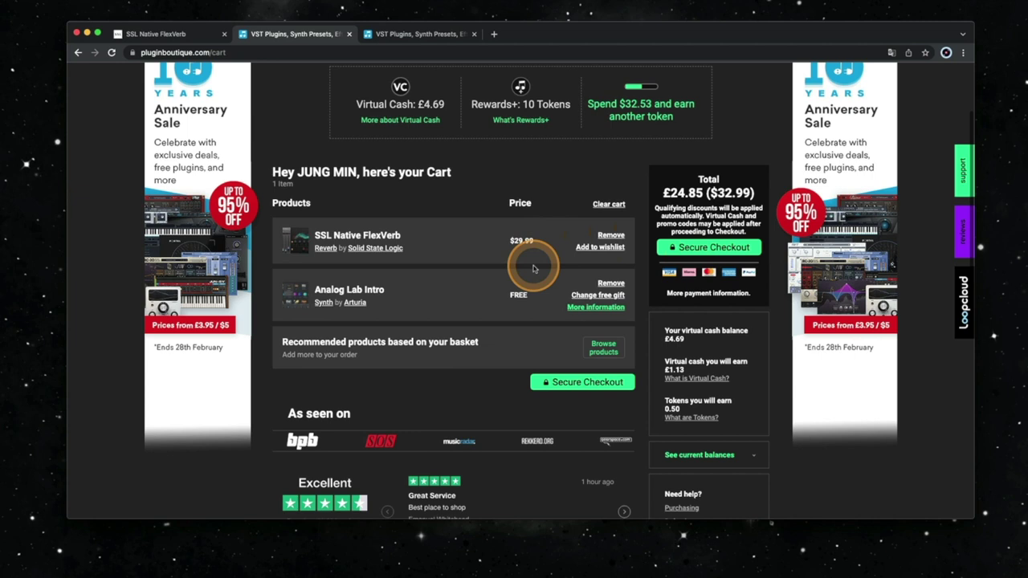
scroll(534, 269, "up", 3)
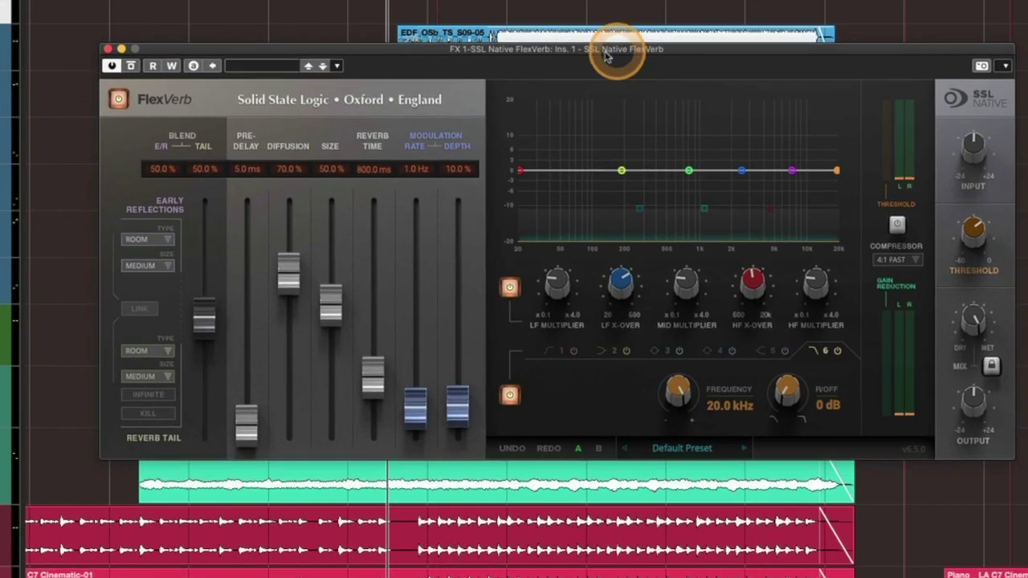
Reposition the SSL Native FlexVerb plug-in window over the arrangement in Cubase and play the project
left_click_drag(606, 55, 557, 73)
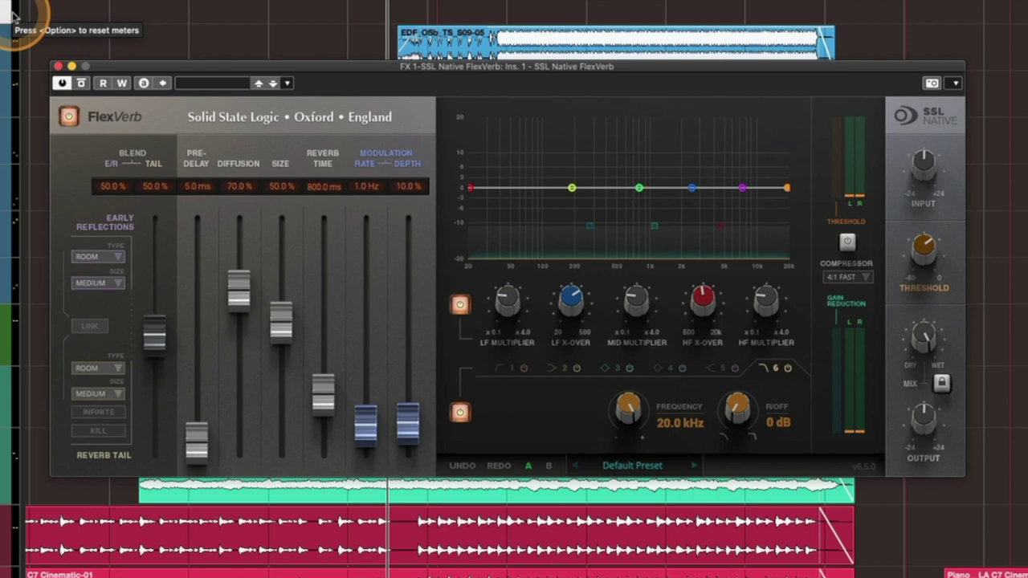
mouse_move(360, 64)
left_mouse_down()
mouse_move(379, 76)
mouse_move(379, 62)
left_mouse_up()
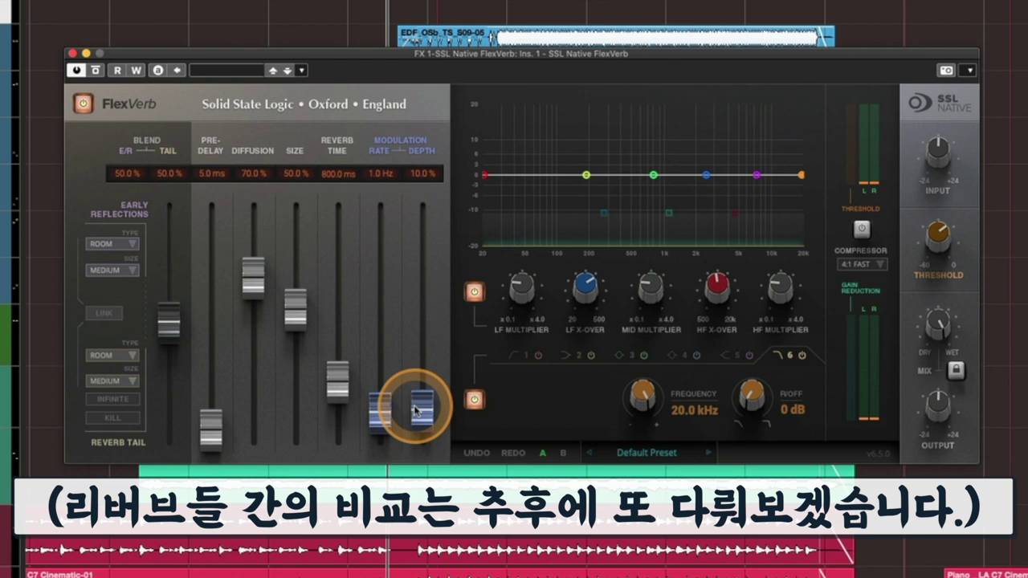
left_click_drag(450, 54, 425, 55)
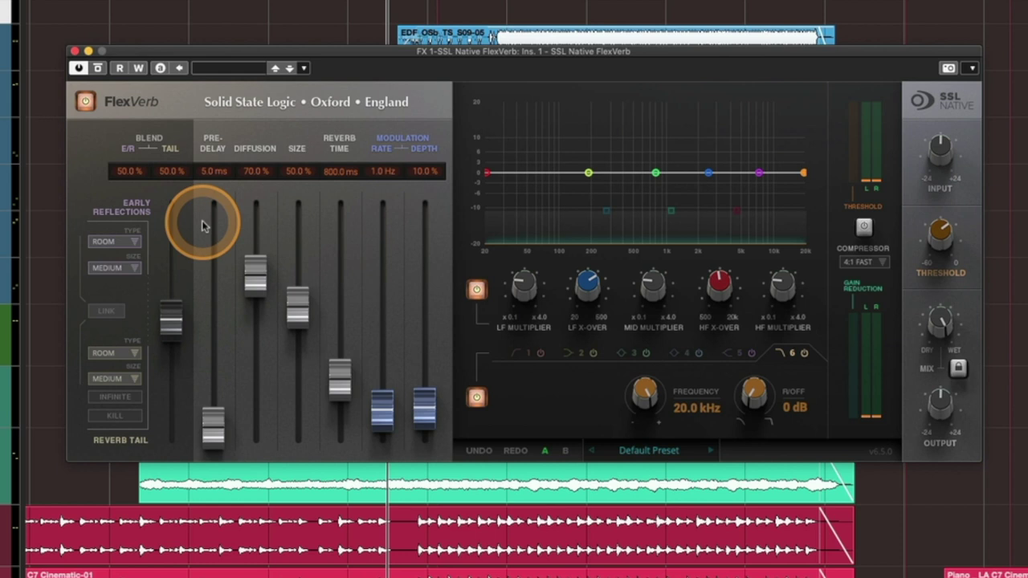
left_click_drag(360, 62, 348, 55)
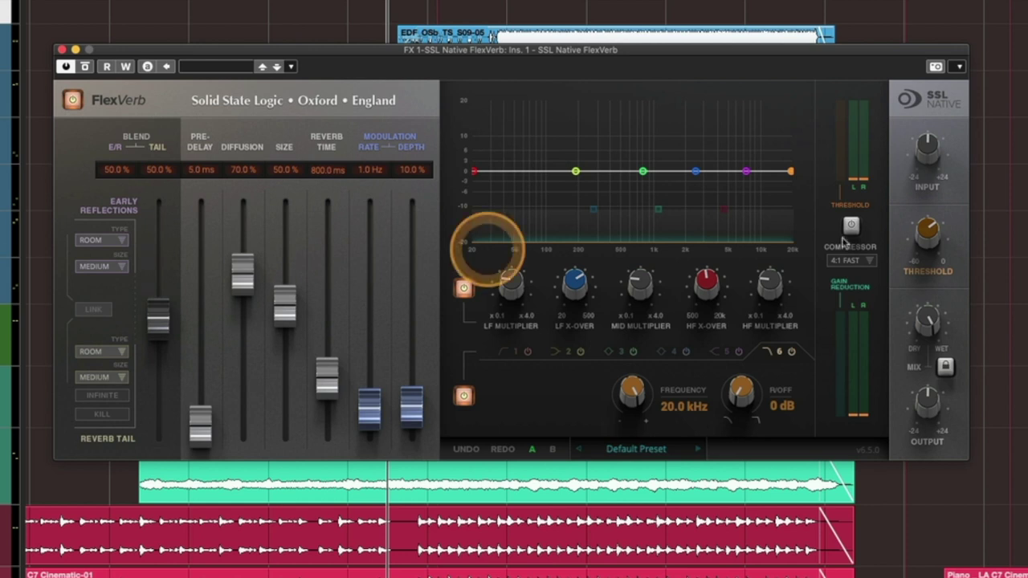
mouse_move(922, 345)
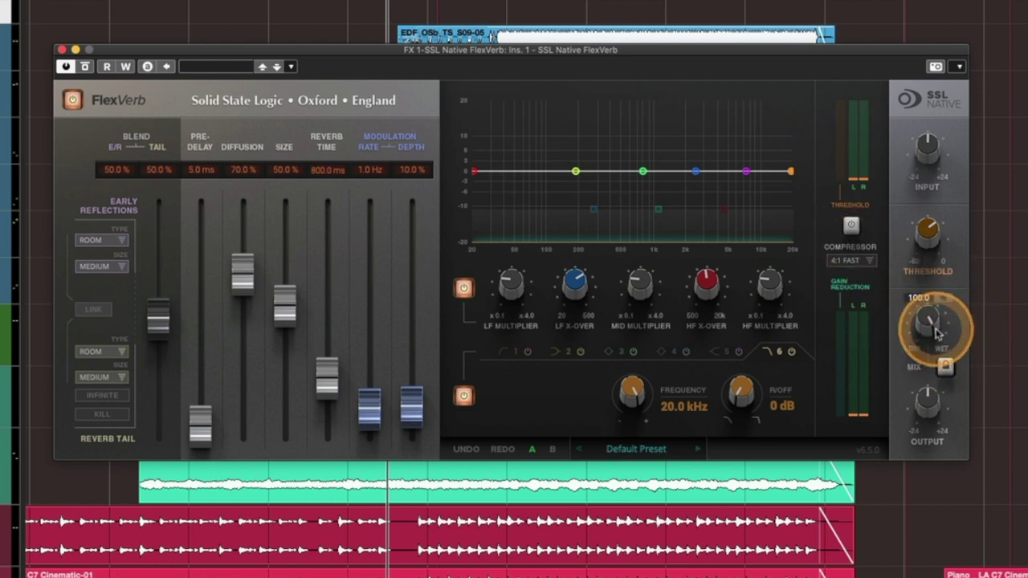
left_click_drag(533, 50, 521, 46)
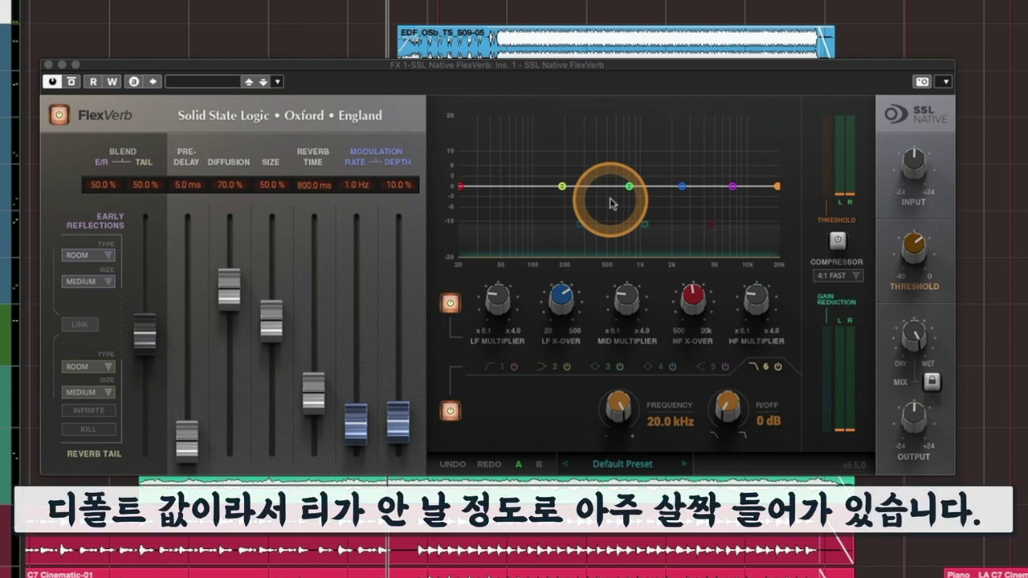
key("space")
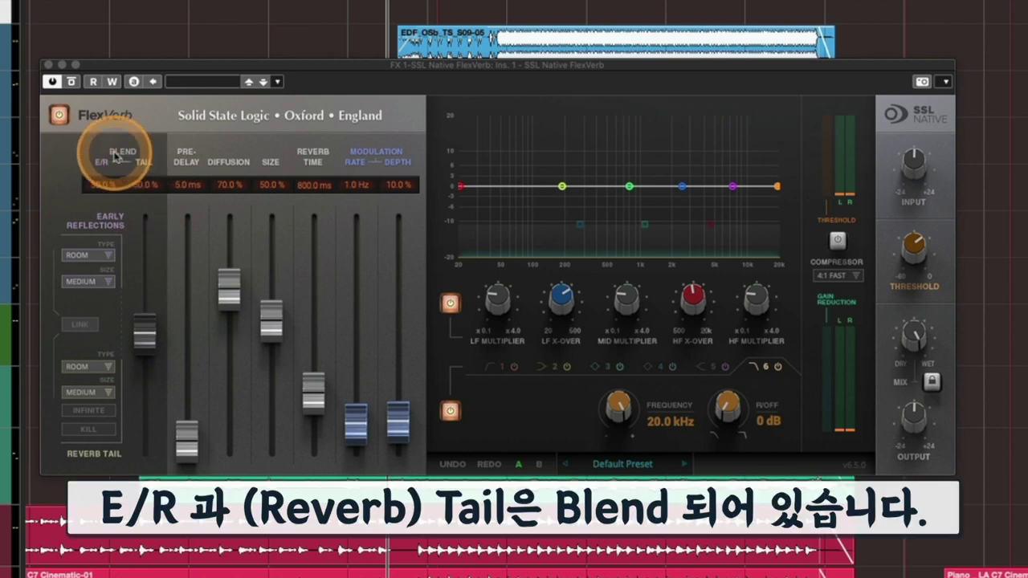
Set the FlexVerb blend fader to 56.0 % early reflections and 44.0 % tail
left_click(147, 337)
left_click_drag(146, 337, 146, 257)
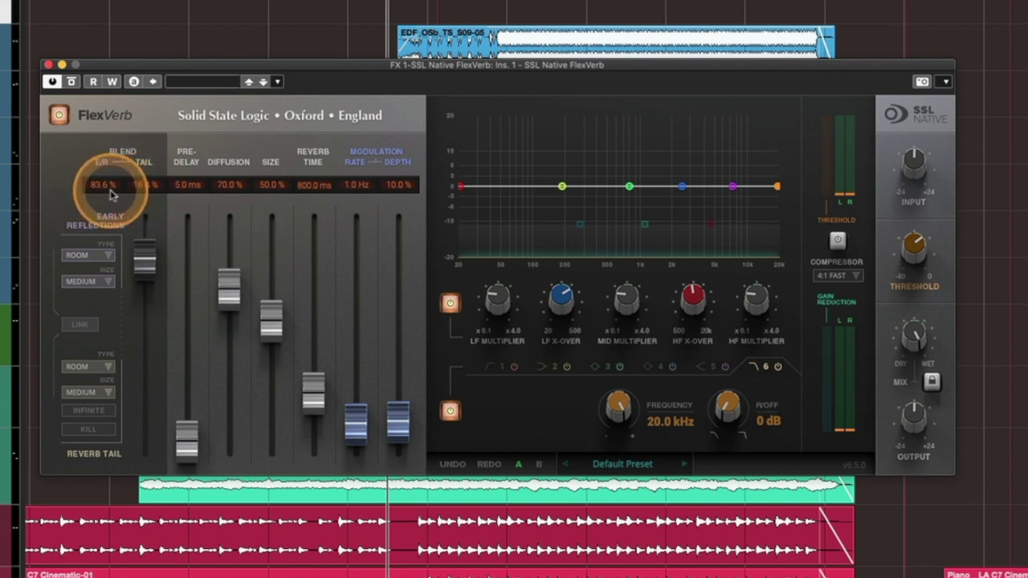
left_click_drag(147, 259, 149, 299)
left_click_drag(149, 359, 143, 324)
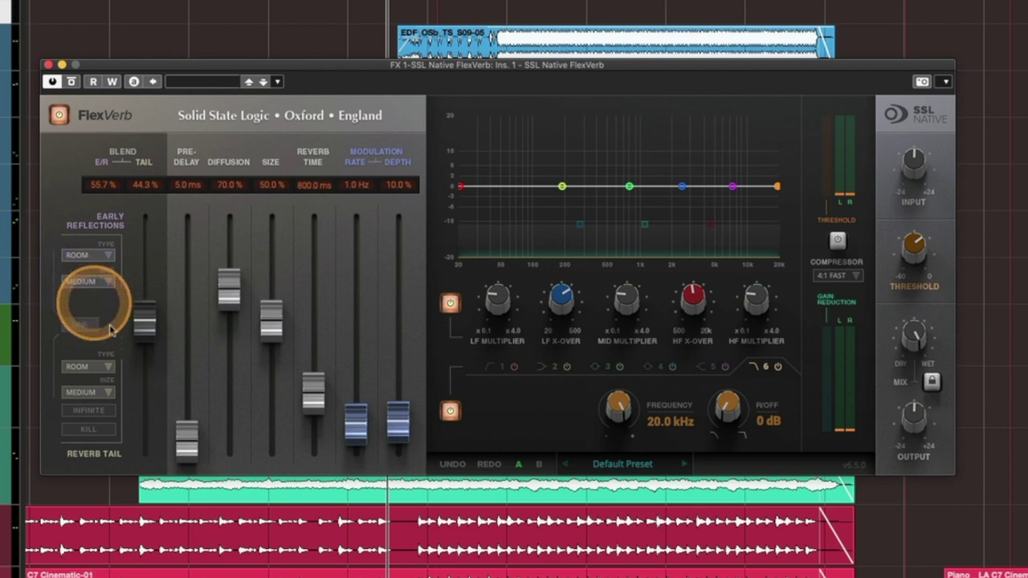
mouse_move(143, 319)
left_mouse_down()
mouse_move(145, 282)
mouse_move(144, 320)
left_mouse_up()
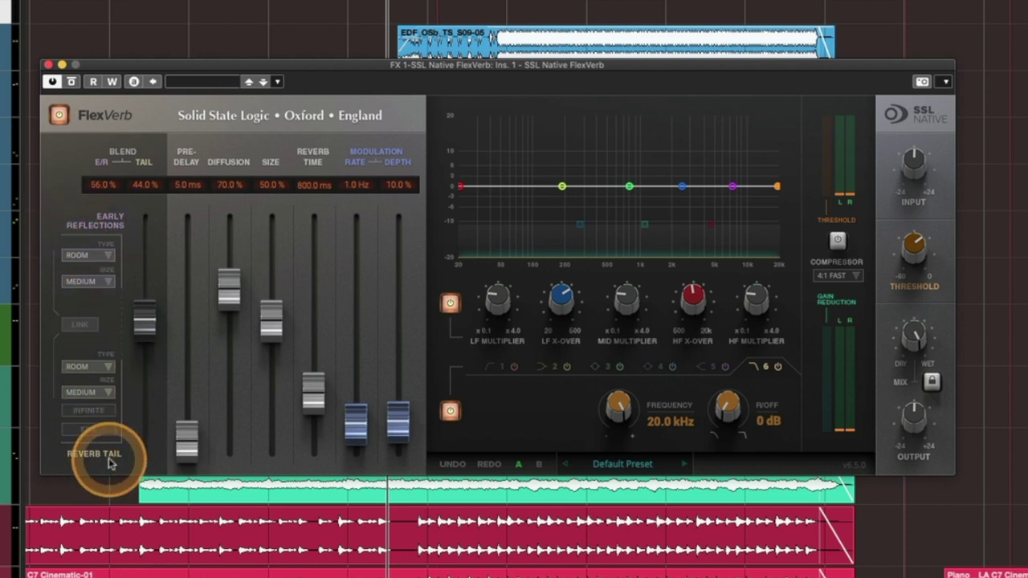
Link the early reflections with the reverb tail and set both to the Plate type and Large size
left_click(78, 326)
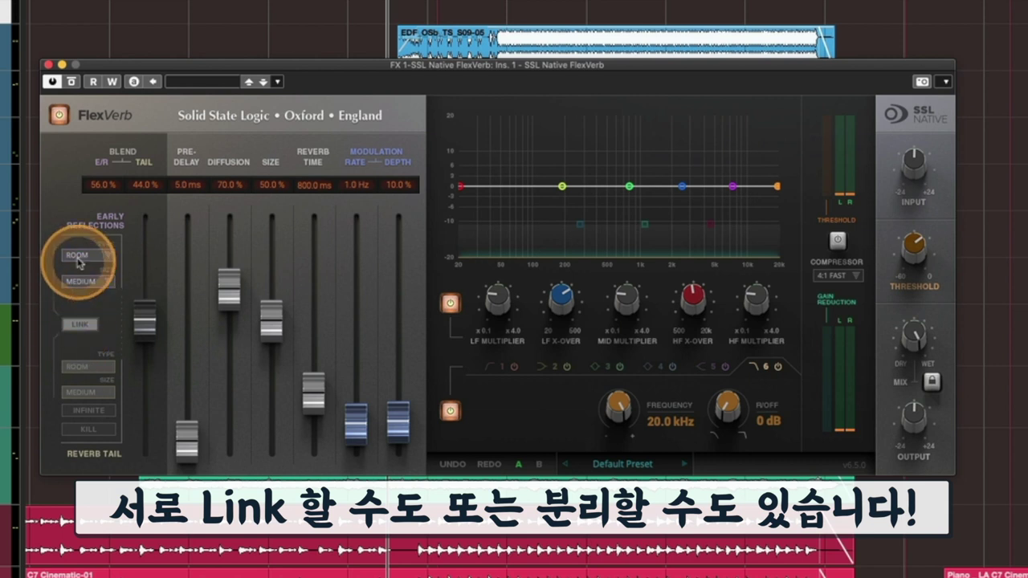
left_click(82, 291)
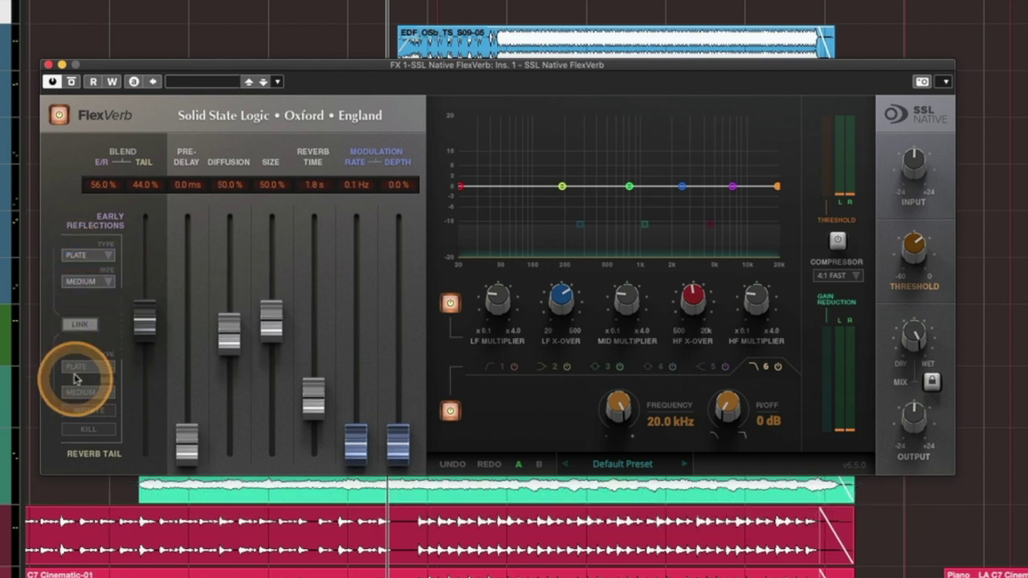
left_click(84, 282)
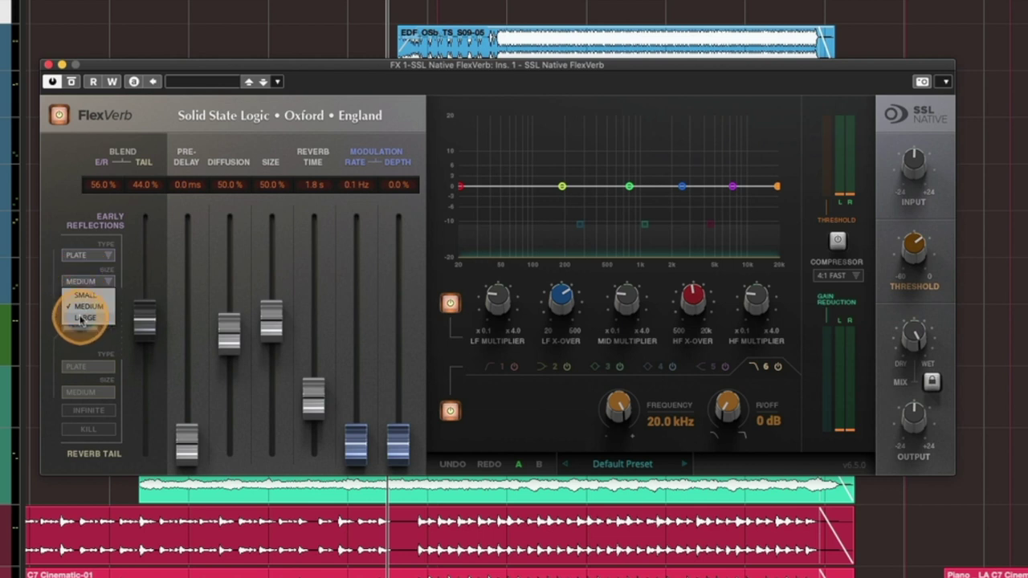
left_click(78, 393)
Unlink the early reflections from the reverb tail, keeping Plate and Large selected in both sections
left_click(80, 325)
left_click(81, 363)
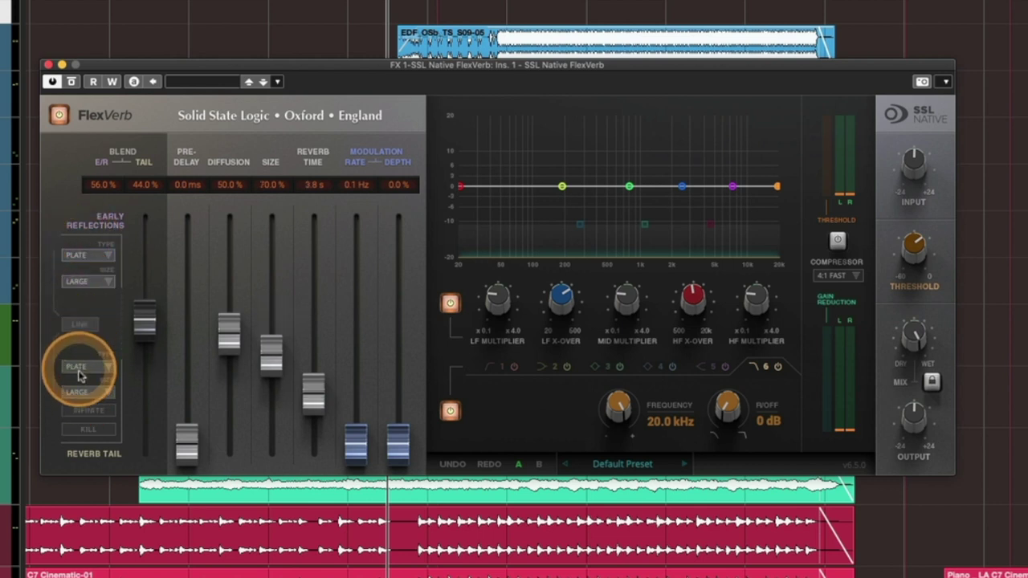
left_click(84, 339)
left_click(81, 256)
left_click(74, 395)
left_click(73, 249)
left_click(80, 325)
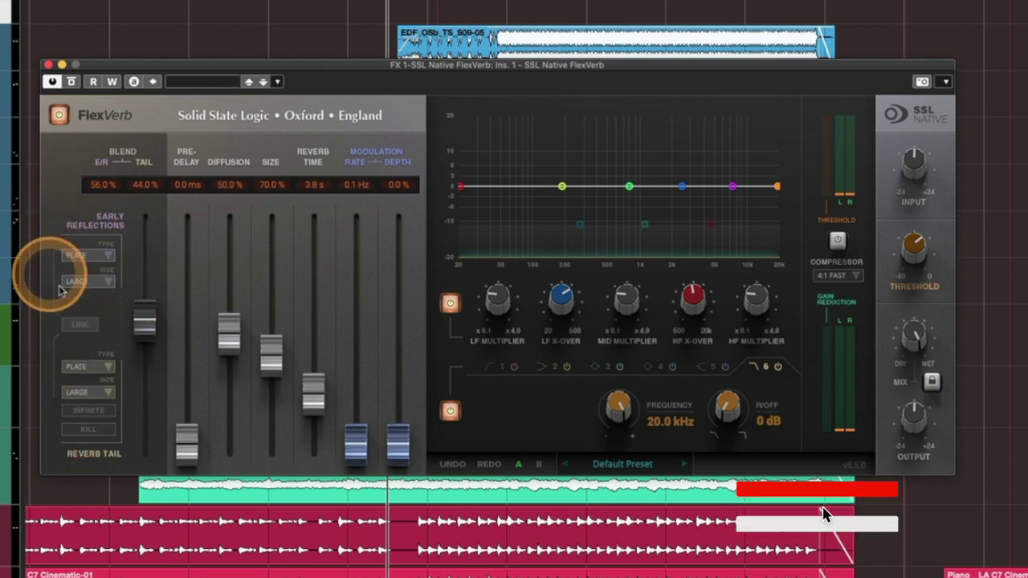
left_click(89, 267)
left_click(68, 378)
left_click(80, 261)
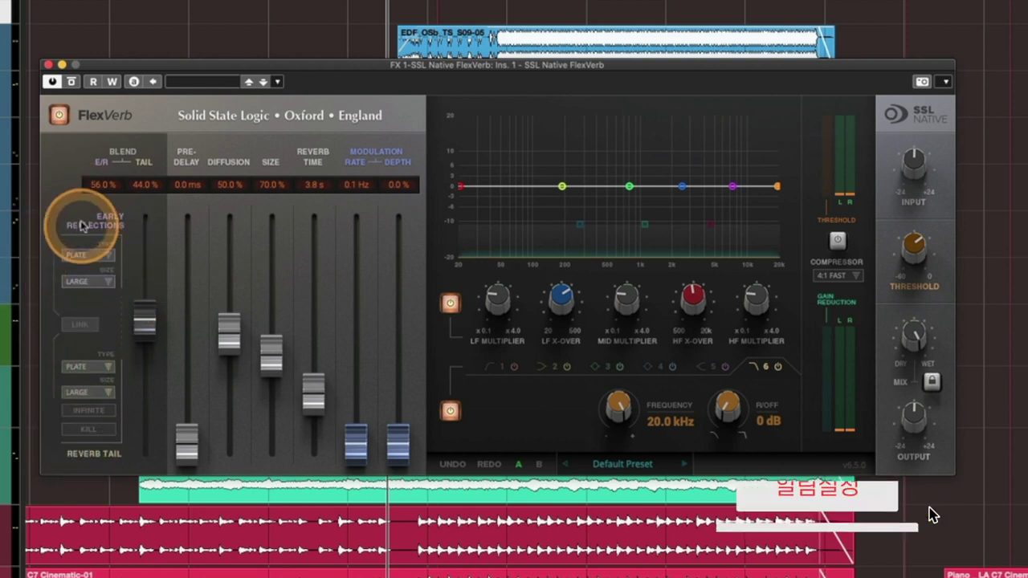
Set the blend fader to 78.7 % early reflections and 21.3 % tail
left_click(101, 416)
left_click_drag(137, 321, 139, 277)
left_click(88, 413)
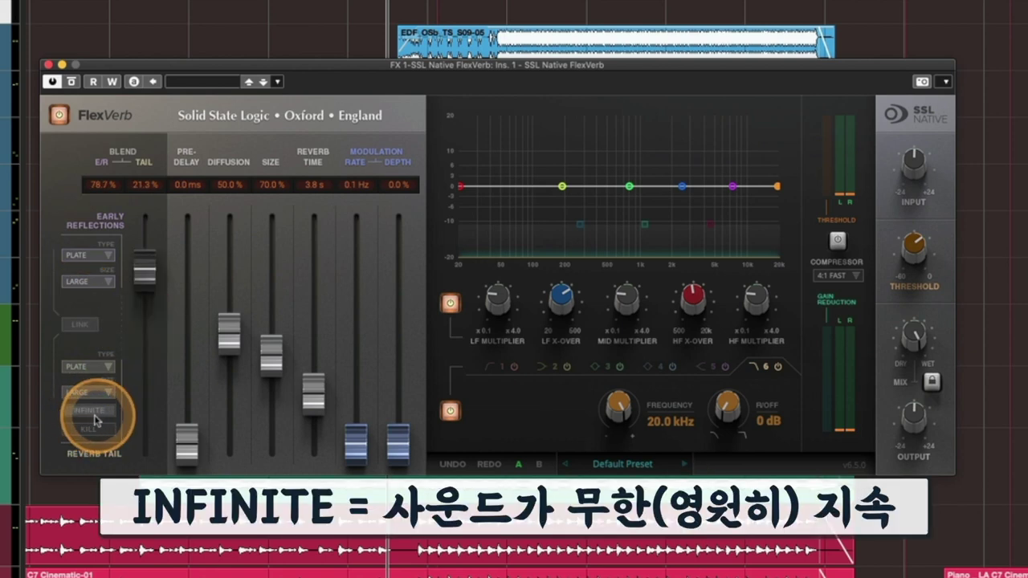
Try the reverb tail's Infinite and Kill switches on the sounding reverb and leave both off
left_click(85, 416)
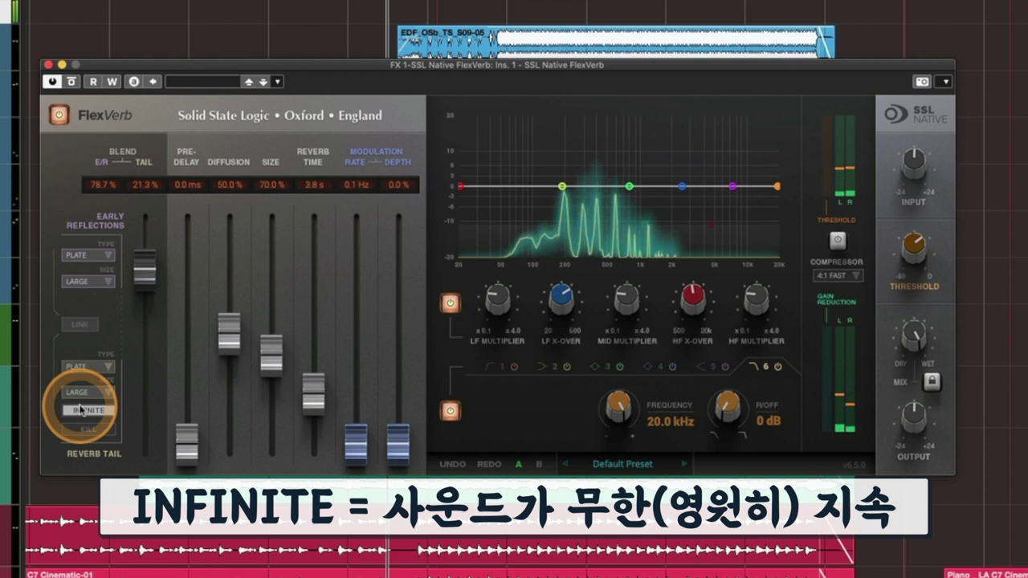
left_click(83, 411)
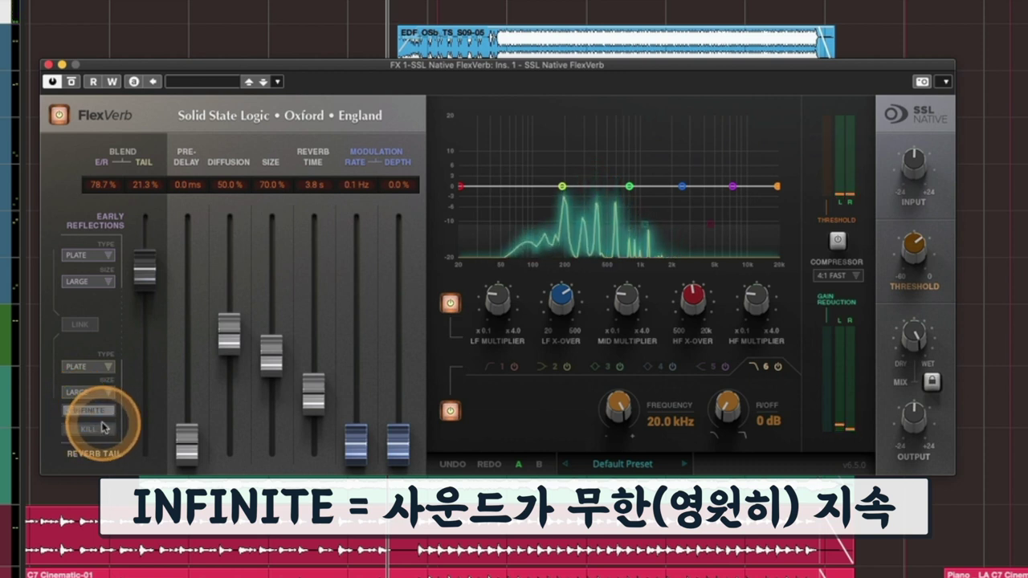
left_click(86, 413)
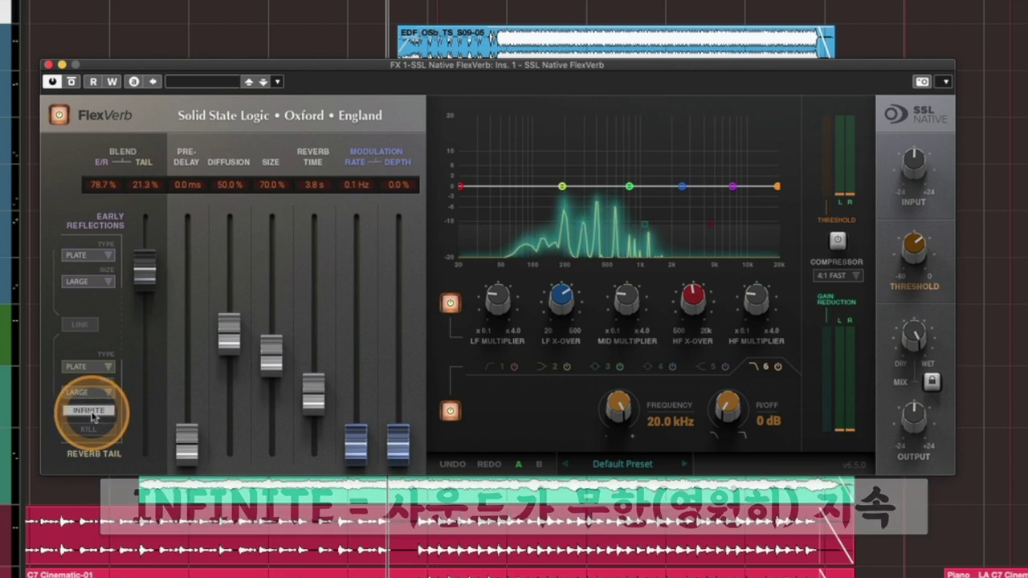
left_click(89, 435)
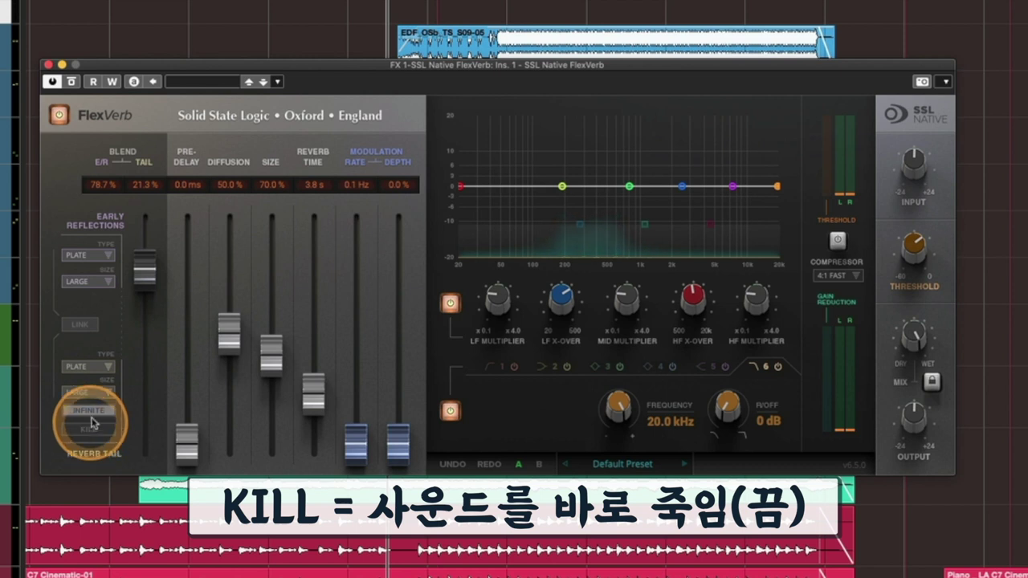
left_click(90, 412)
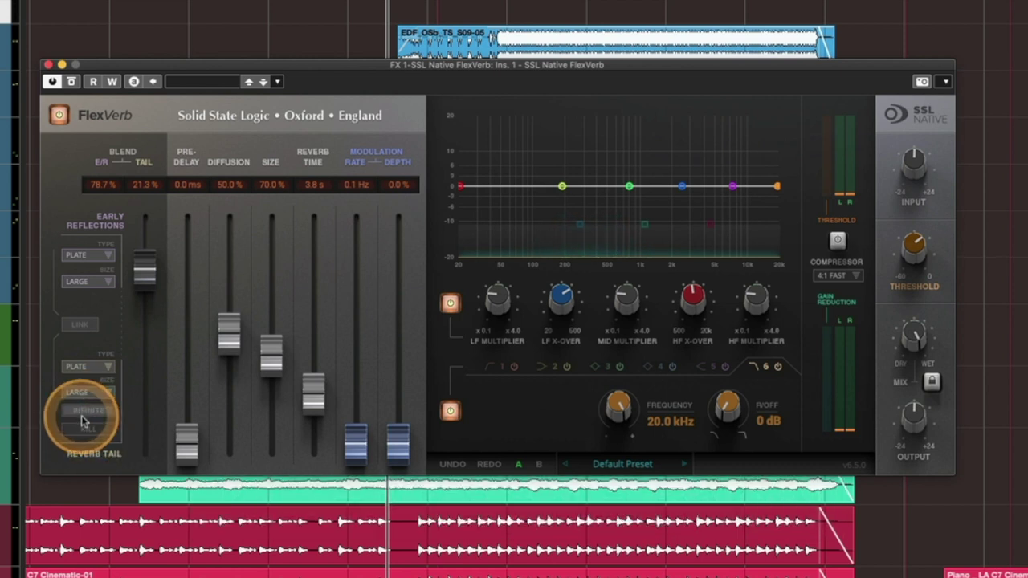
left_click(98, 432)
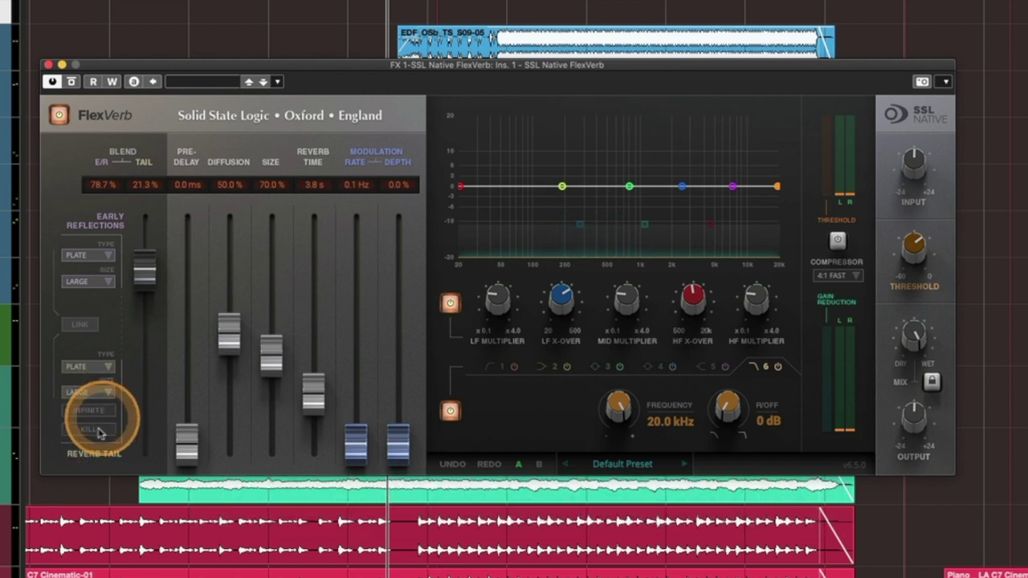
left_click(84, 411)
left_click(83, 412)
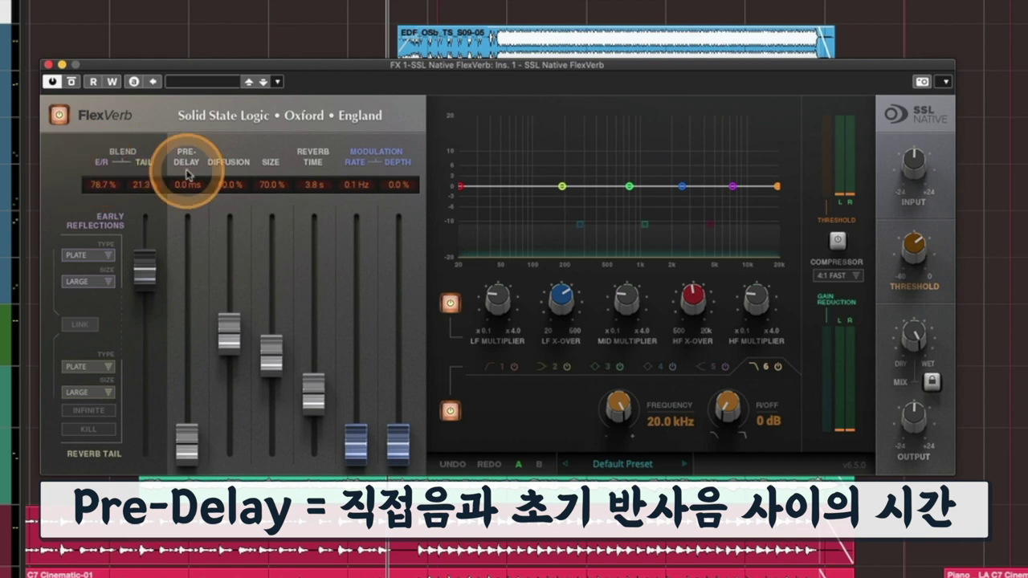
Try a pre-delay of 243.7 ms and return it to 0.0 ms
left_click_drag(185, 442, 180, 318)
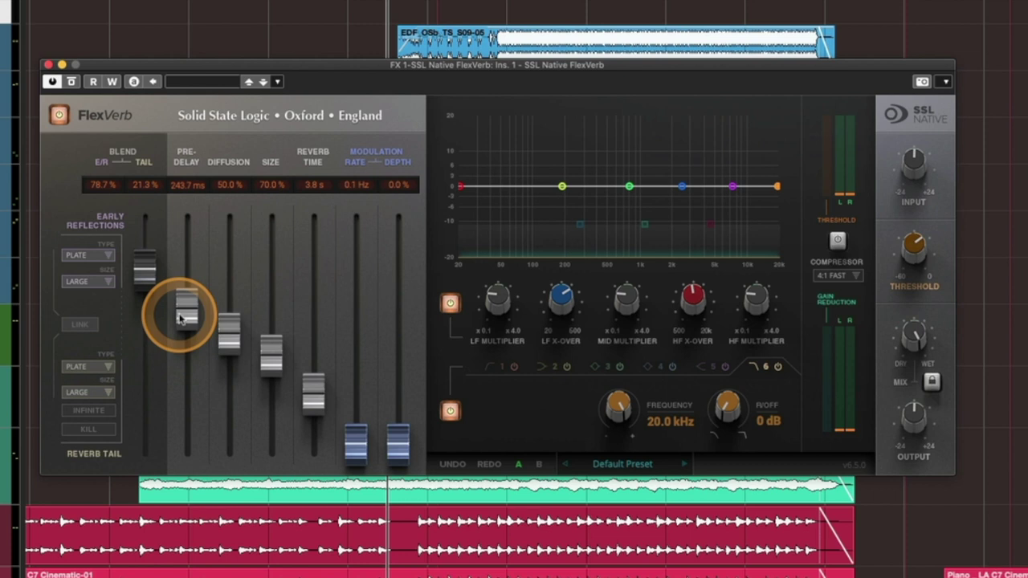
left_click_drag(180, 317, 183, 478)
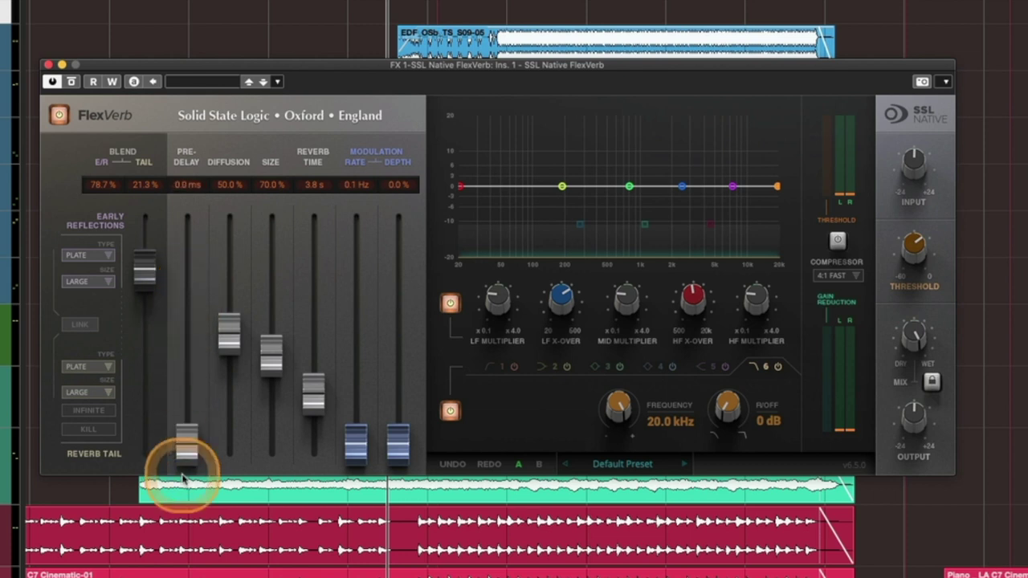
Set the reverb's diffusion to 66.5 % and its size to 66.3 %
mouse_move(225, 330)
left_mouse_down()
mouse_move(223, 345)
mouse_move(226, 299)
mouse_move(235, 308)
mouse_move(231, 341)
mouse_move(223, 298)
mouse_move(237, 412)
mouse_move(233, 281)
mouse_move(232, 313)
left_mouse_up()
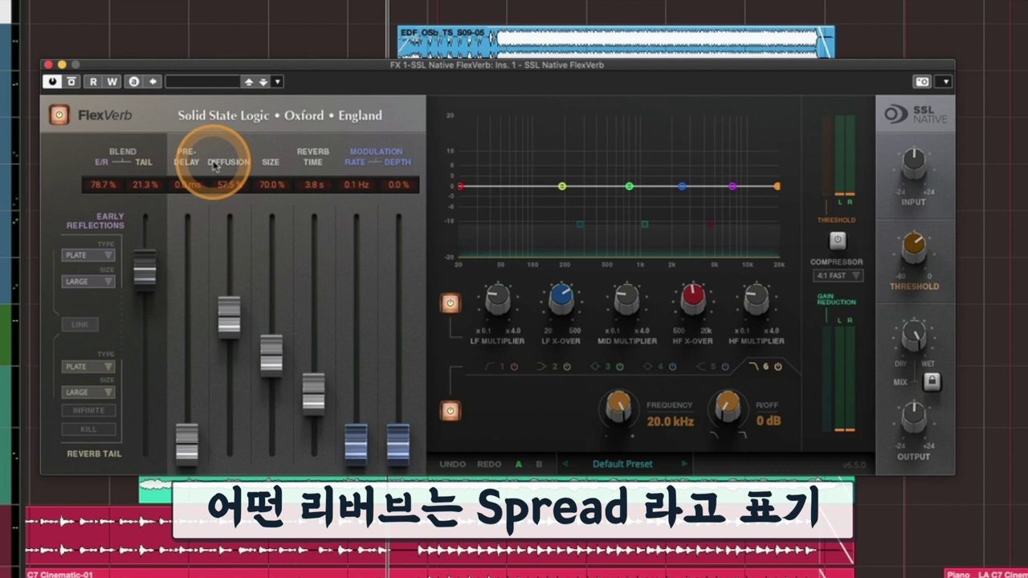
left_click_drag(231, 344, 230, 294)
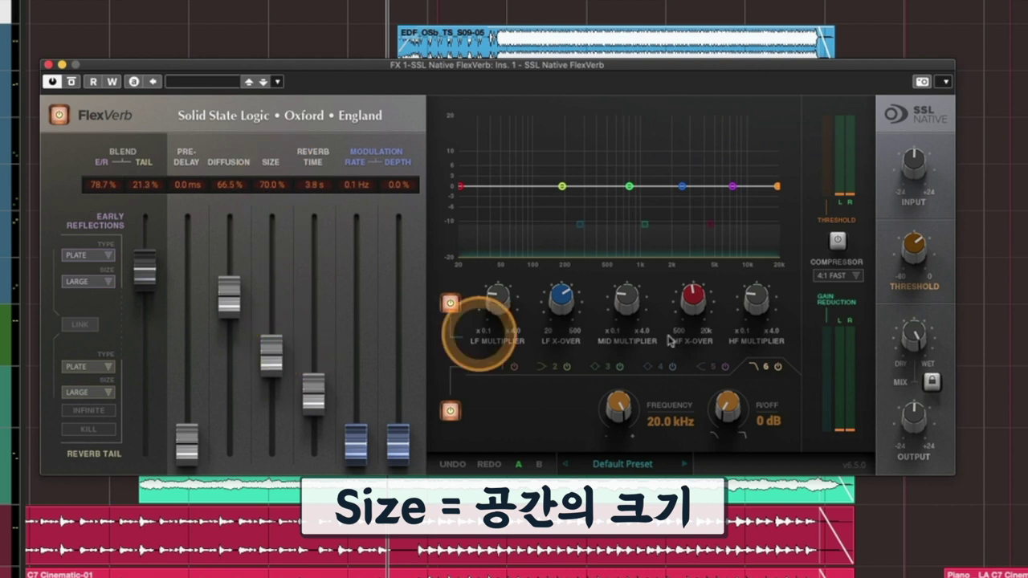
left_click_drag(283, 347, 273, 371)
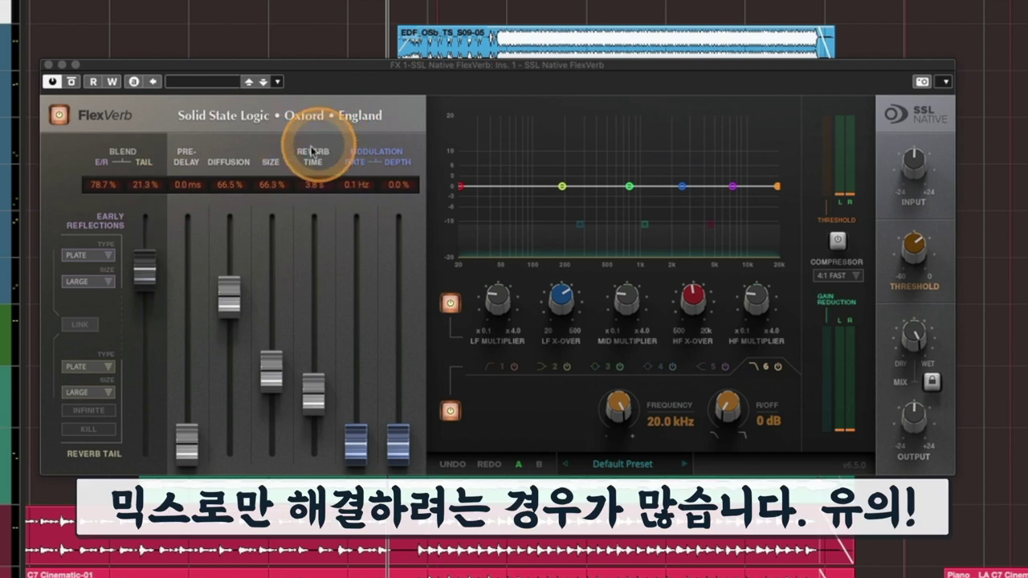
Try different reverb times and set the reverb time to 7.3 s
left_click_drag(324, 384, 315, 343)
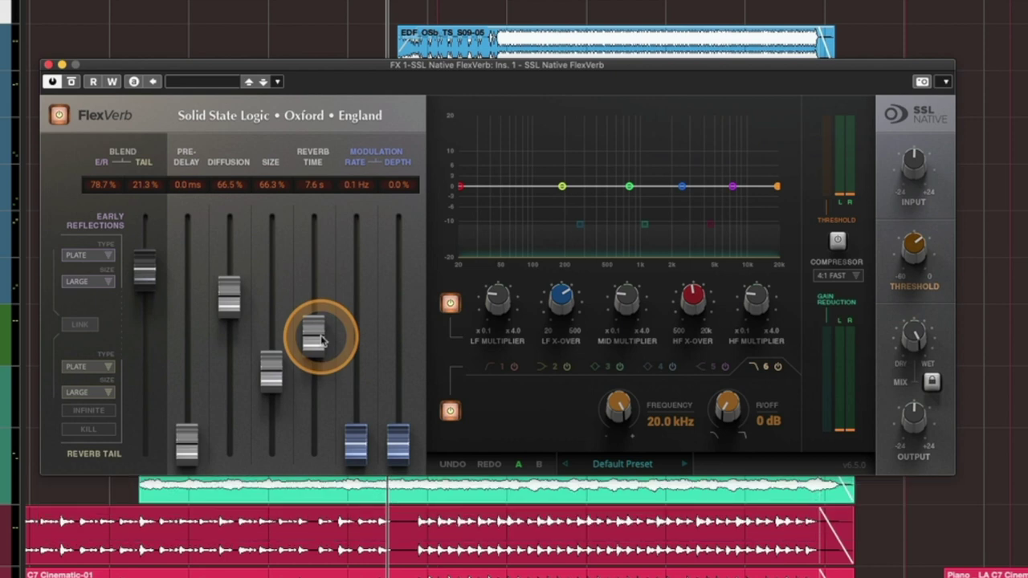
left_click_drag(313, 341, 313, 300)
left_click_drag(313, 368, 314, 398)
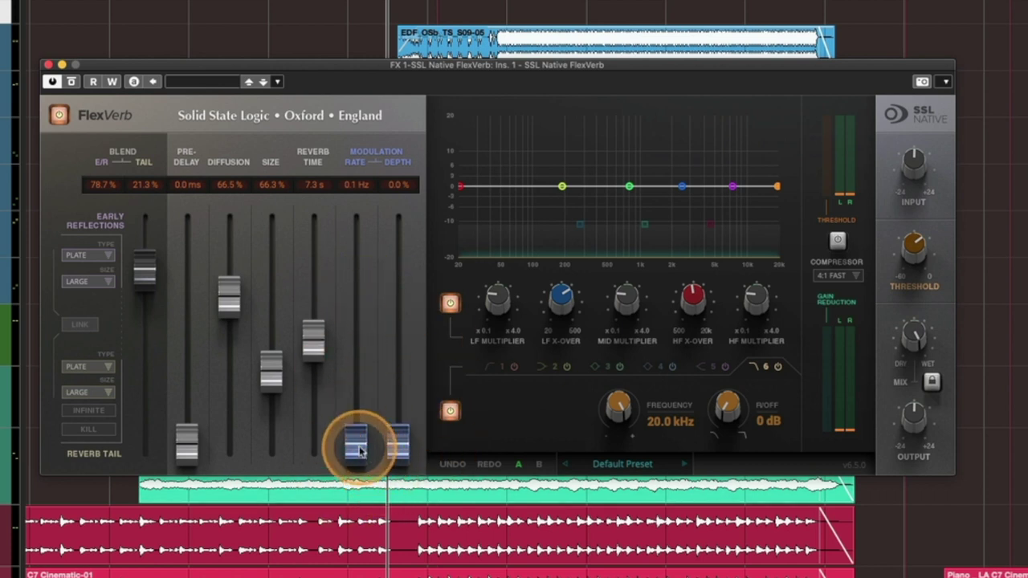
Set the modulation rate to 7.4 Hz and the modulation depth to 63.7 %
left_click_drag(368, 457, 358, 276)
left_click_drag(399, 442, 408, 273)
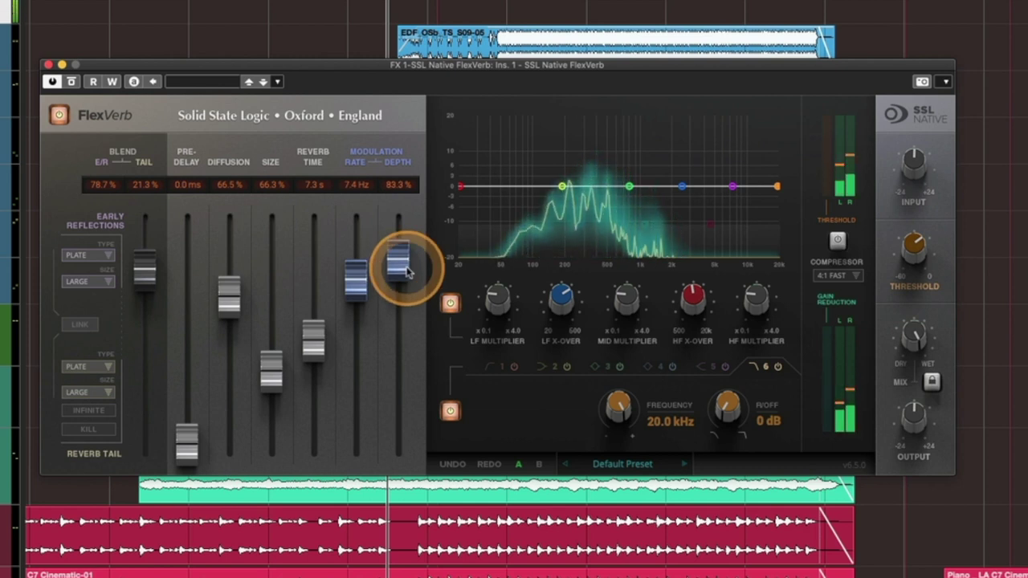
left_click_drag(402, 273, 404, 312)
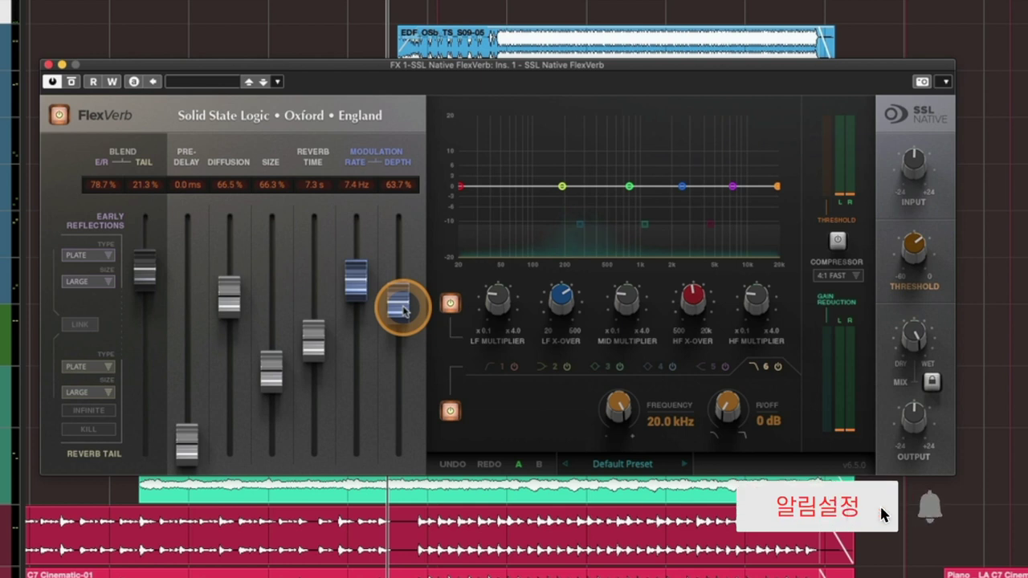
Set the modulation depth to 0.0 % and the modulation rate to 0.1 Hz
left_click_drag(402, 309, 407, 443)
left_click_drag(356, 282, 369, 469)
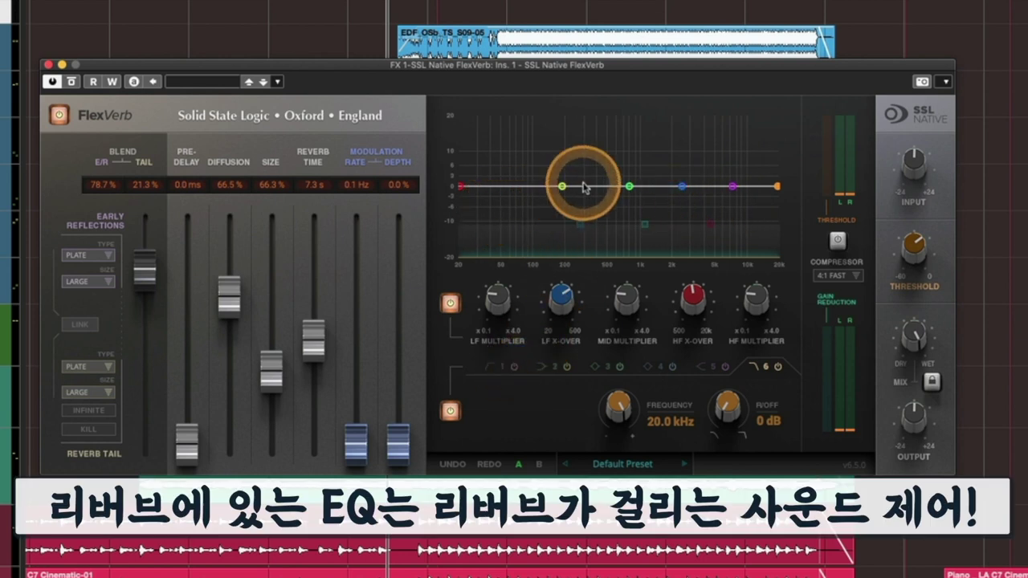
Set EQ band 2 to -0.1 dB at 231.1 Hz and EQ band 3 to -0.5 dB at 738.9 Hz
mouse_move(565, 192)
left_mouse_down()
mouse_move(522, 171)
mouse_move(575, 196)
left_mouse_up()
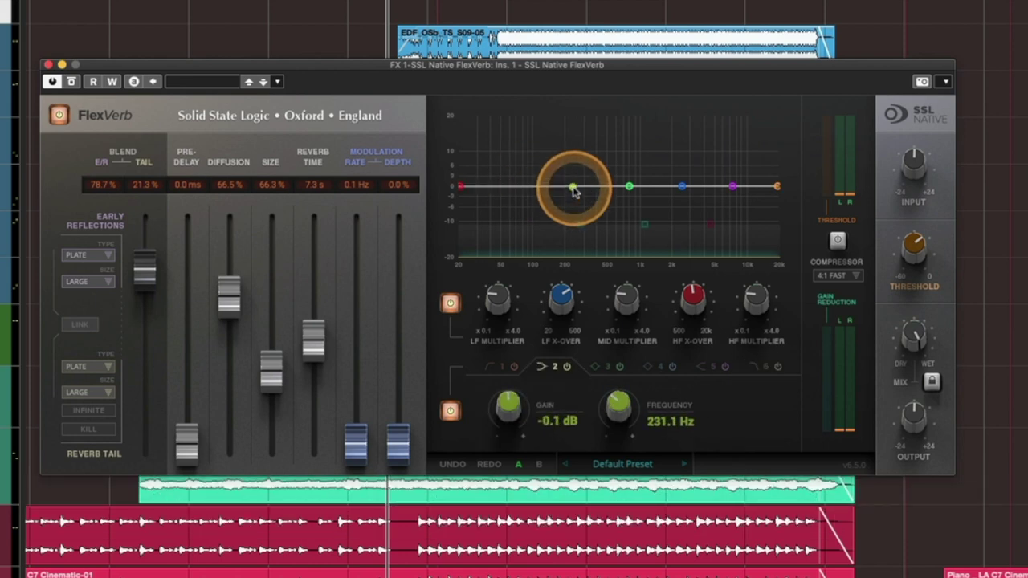
left_click(629, 187)
mouse_move(630, 189)
left_mouse_down()
mouse_move(622, 180)
mouse_move(626, 194)
left_mouse_up()
Examine the frequency, gain, Q and roll-off settings of the six EQ bands, ending on band 3
left_click(515, 368)
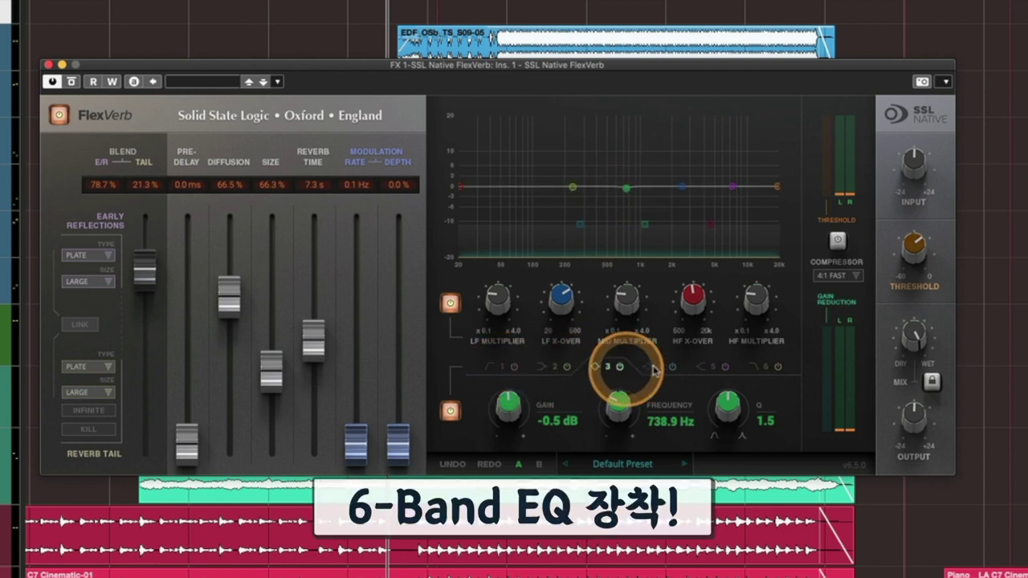
left_click(498, 369)
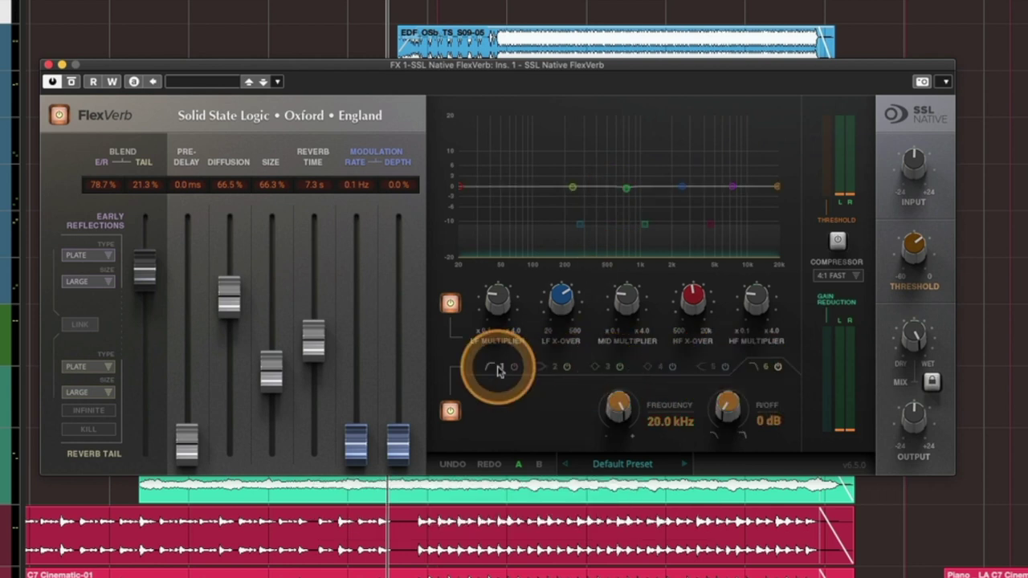
left_click(776, 427)
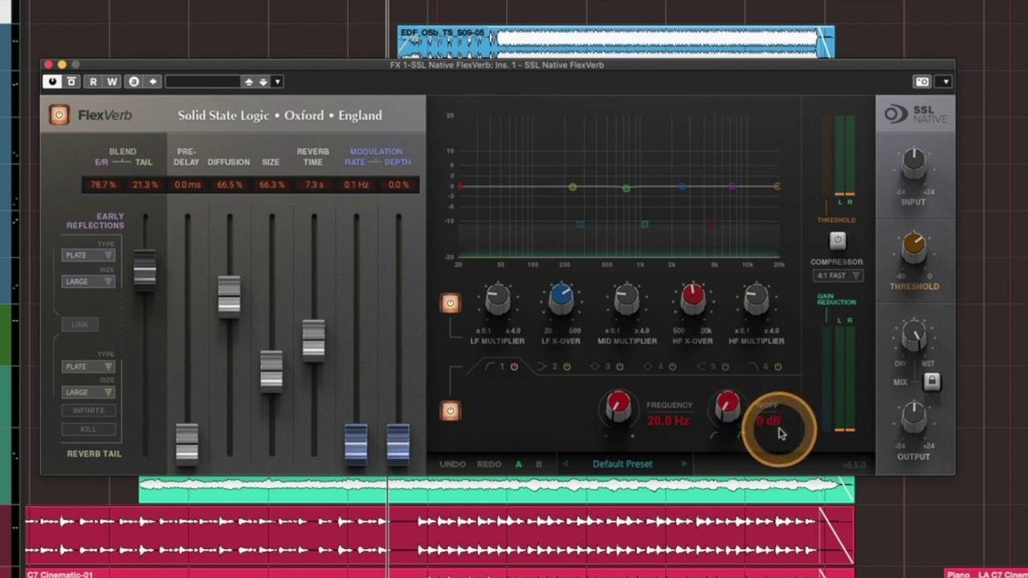
left_click(760, 372)
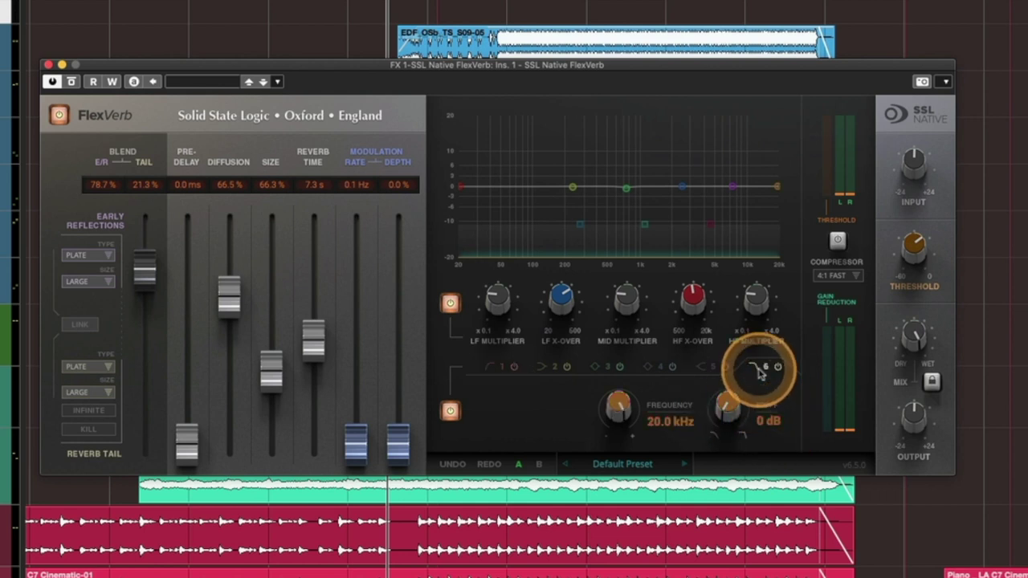
left_click(722, 415)
left_click(672, 367)
left_click(557, 366)
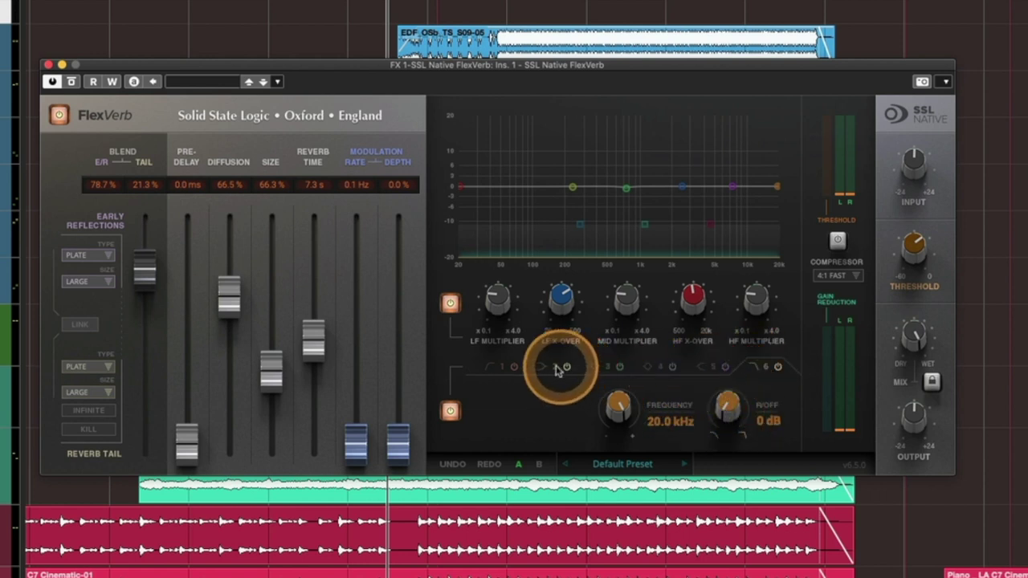
left_click(602, 366)
left_click(712, 367)
left_click(526, 408)
left_click(631, 410)
left_click(631, 382)
left_click(615, 367)
left_click(658, 366)
left_click(721, 432)
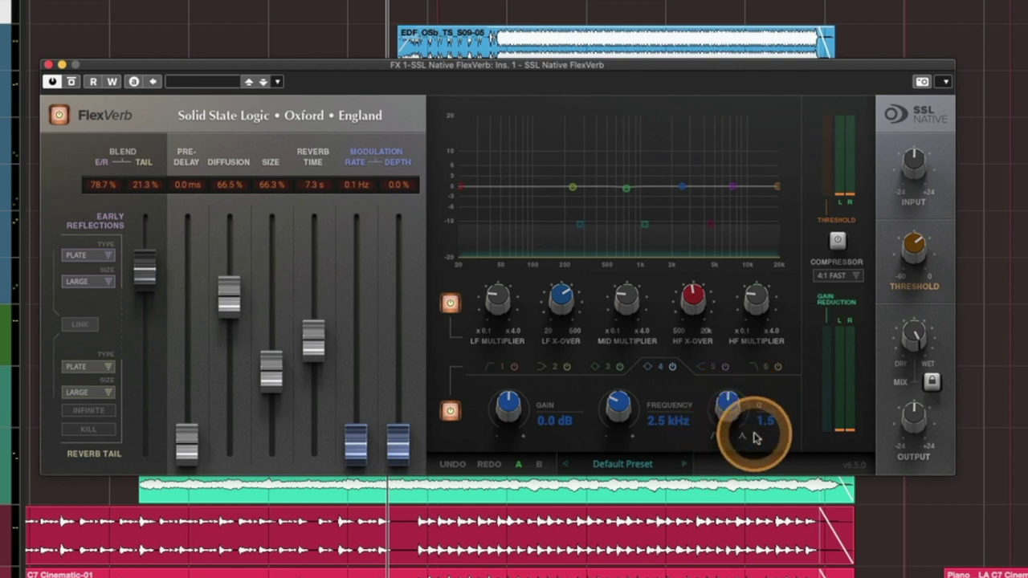
left_click(615, 366)
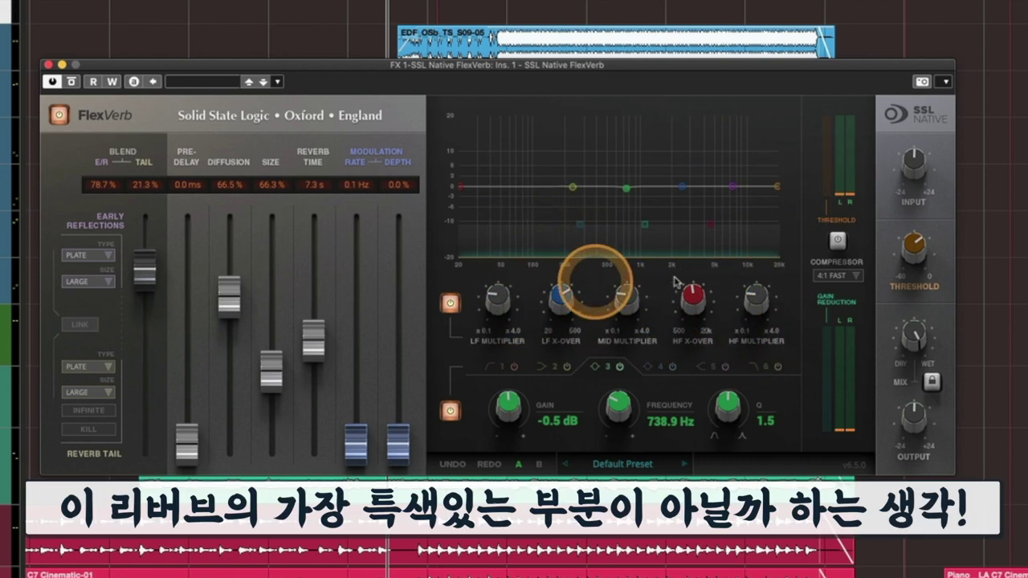
Raise the LF, mid and HF reverb time multipliers to about x2 and adjust the LF crossover
mouse_move(518, 67)
left_mouse_down()
mouse_move(495, 40)
mouse_move(498, 73)
mouse_move(512, 72)
left_mouse_up()
mouse_move(491, 305)
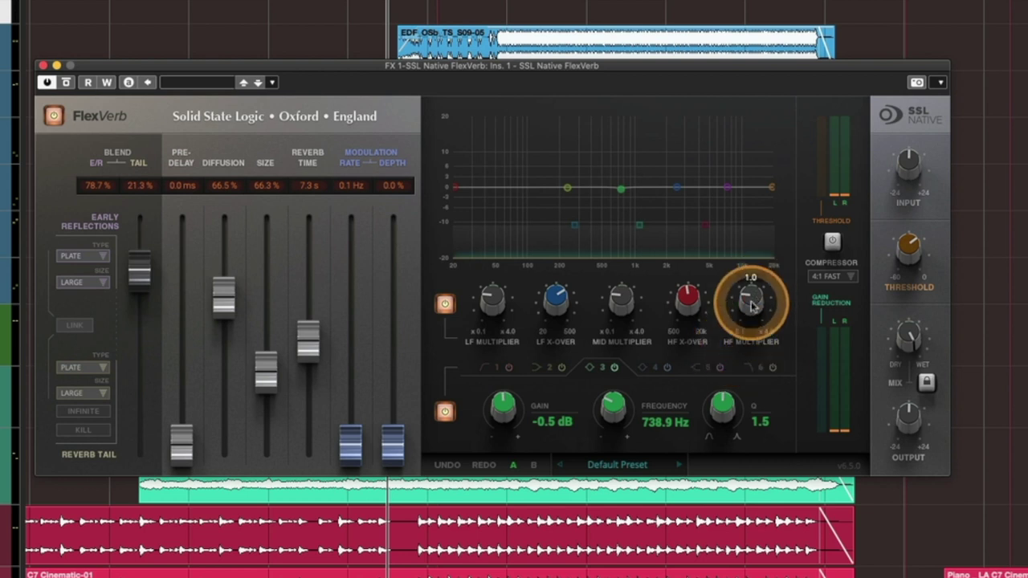
left_click_drag(741, 298, 752, 250)
left_click_drag(610, 299, 615, 257)
left_click_drag(488, 297, 489, 155)
left_click_drag(740, 298, 753, 309)
mouse_move(625, 297)
left_mouse_down()
mouse_move(626, 313)
mouse_move(621, 268)
left_mouse_up()
mouse_move(552, 299)
left_mouse_down()
mouse_move(544, 356)
mouse_move(554, 357)
left_mouse_up()
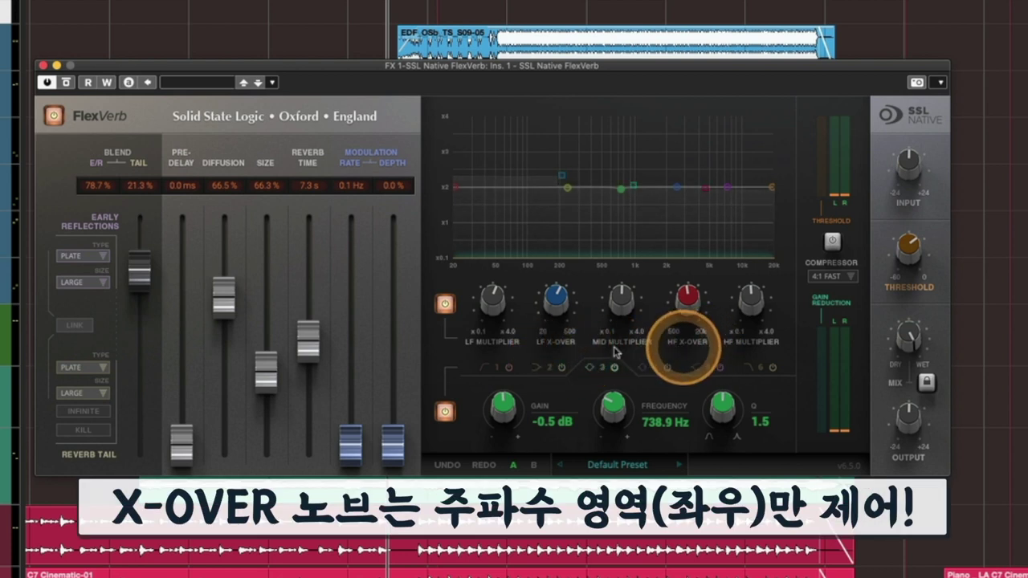
Try the LF crossover at 76.4 Hz and raise the mid multiplier above x3
mouse_move(562, 298)
mouse_move(562, 299)
left_mouse_down()
mouse_move(555, 348)
mouse_move(557, 325)
left_mouse_up()
left_click_drag(554, 283, 556, 305)
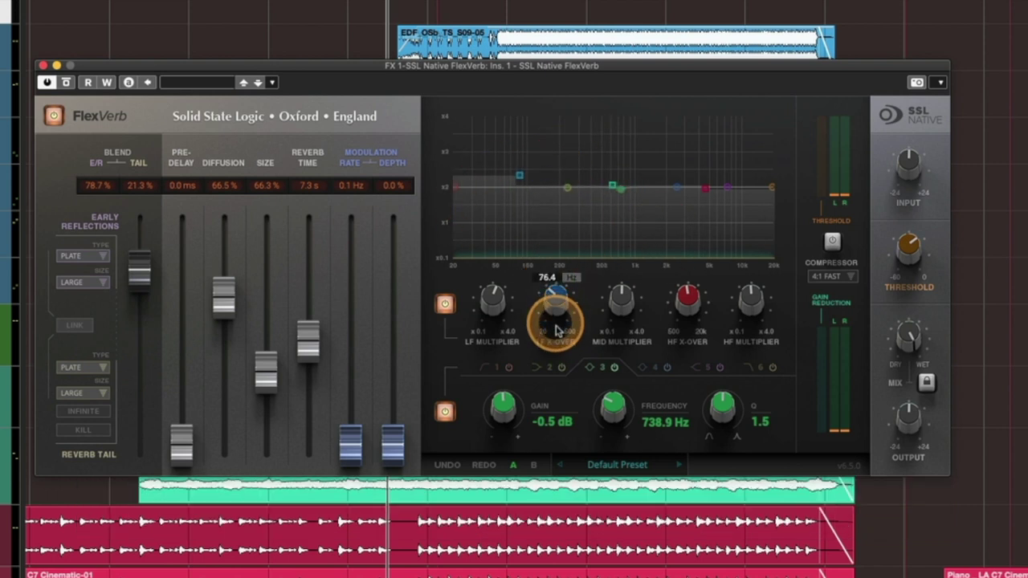
mouse_move(620, 296)
left_click_drag(620, 296, 617, 236)
Move the LF crossover to about 210 Hz and the HF crossover to about 3 kHz
left_click(517, 178)
left_click_drag(517, 179, 570, 176)
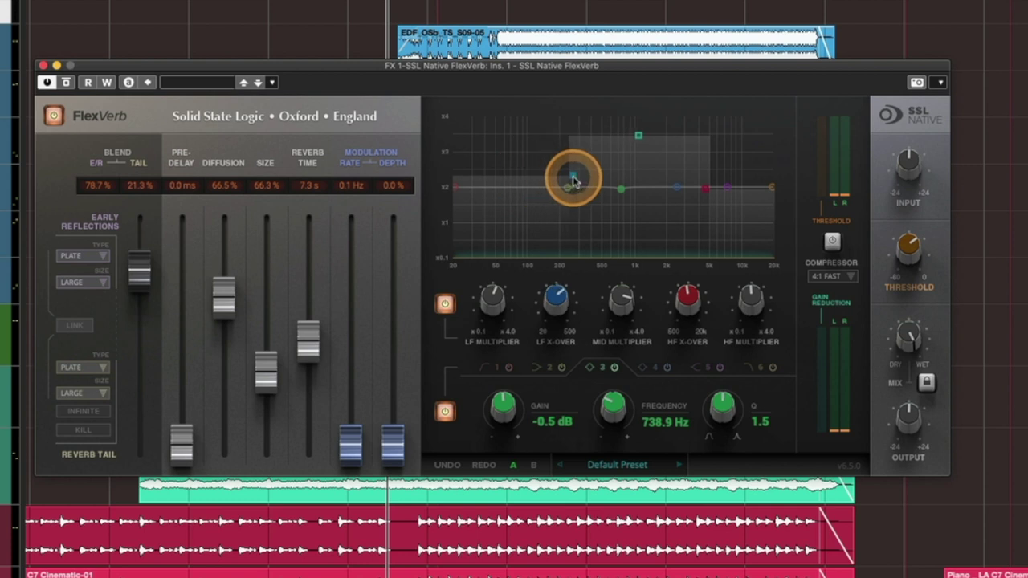
mouse_move(546, 295)
left_click_drag(546, 296, 549, 309)
mouse_move(688, 295)
left_mouse_down()
mouse_move(692, 334)
mouse_move(688, 243)
mouse_move(689, 356)
mouse_move(688, 212)
mouse_move(689, 368)
mouse_move(684, 305)
left_mouse_up()
left_click_drag(750, 305, 755, 301)
Level the mid, HF and LF reverb time multipliers at about x2
double_click(753, 301)
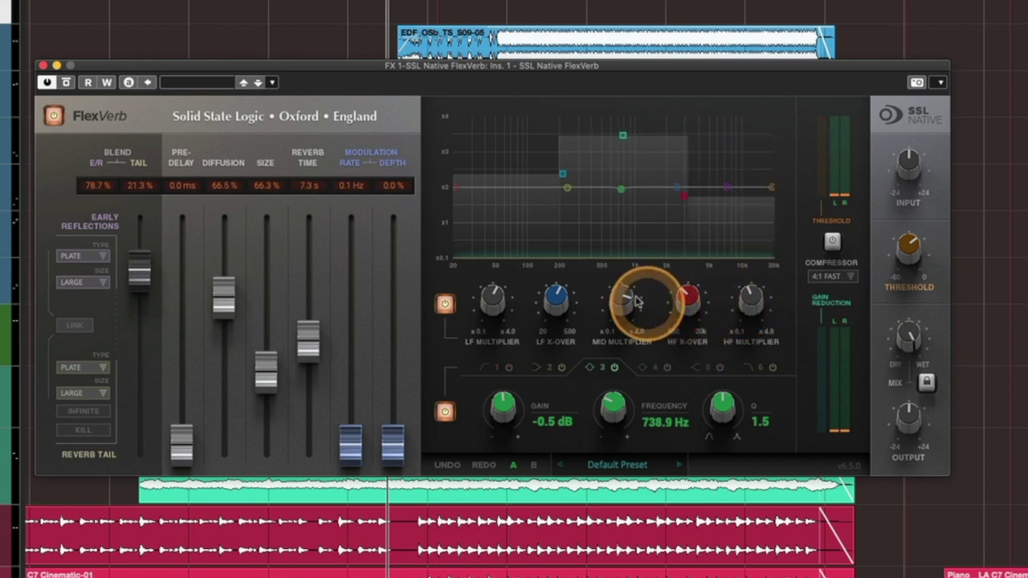
double_click(621, 300)
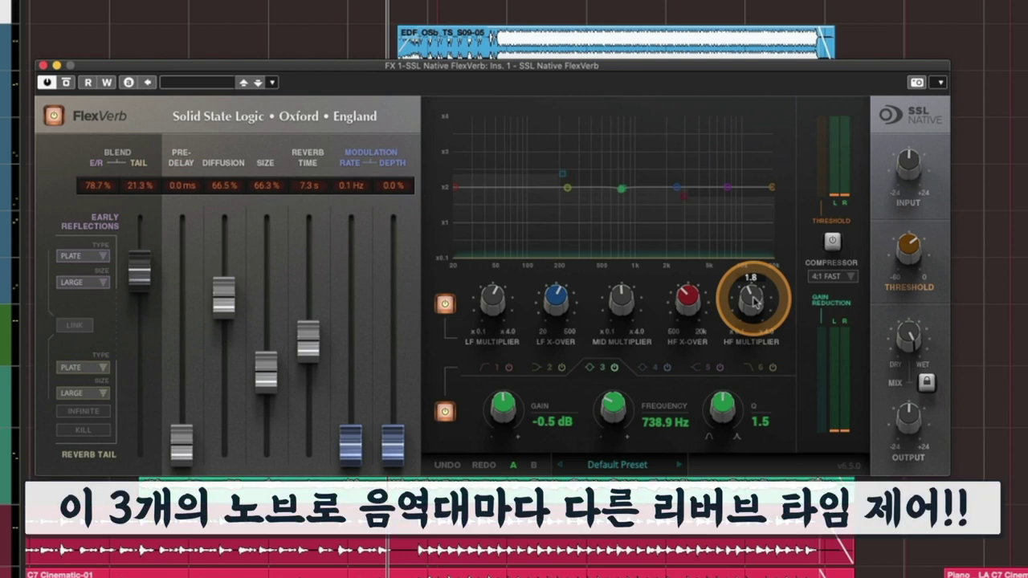
left_click_drag(753, 302, 752, 299)
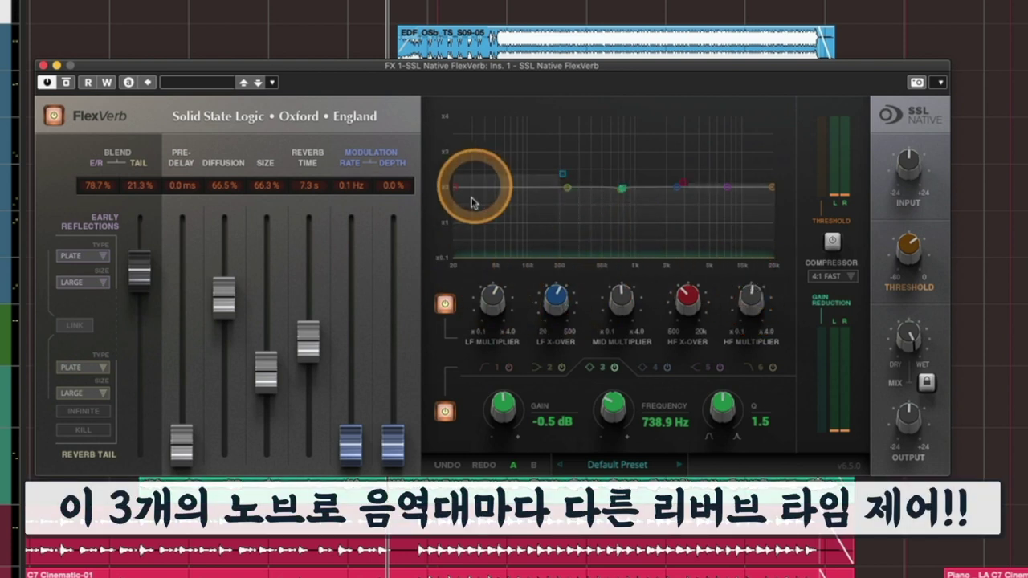
mouse_move(488, 298)
left_mouse_down()
mouse_move(514, 411)
mouse_move(500, 404)
mouse_move(493, 304)
left_mouse_up()
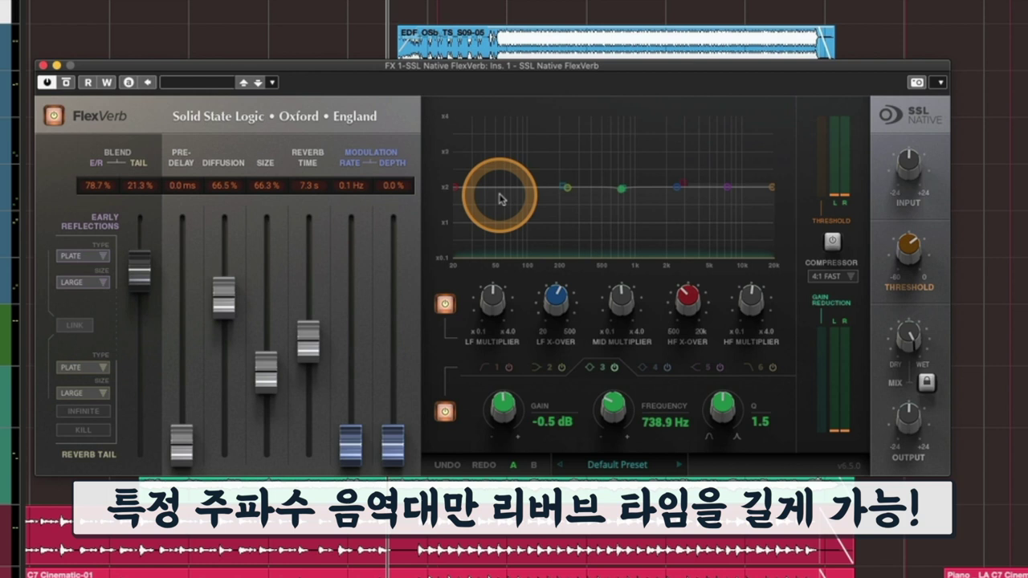
Try raising the HF multiplier above x3 and lowering the HF crossover to about 1.2 kHz
left_click_drag(749, 308, 751, 252)
left_click(701, 304)
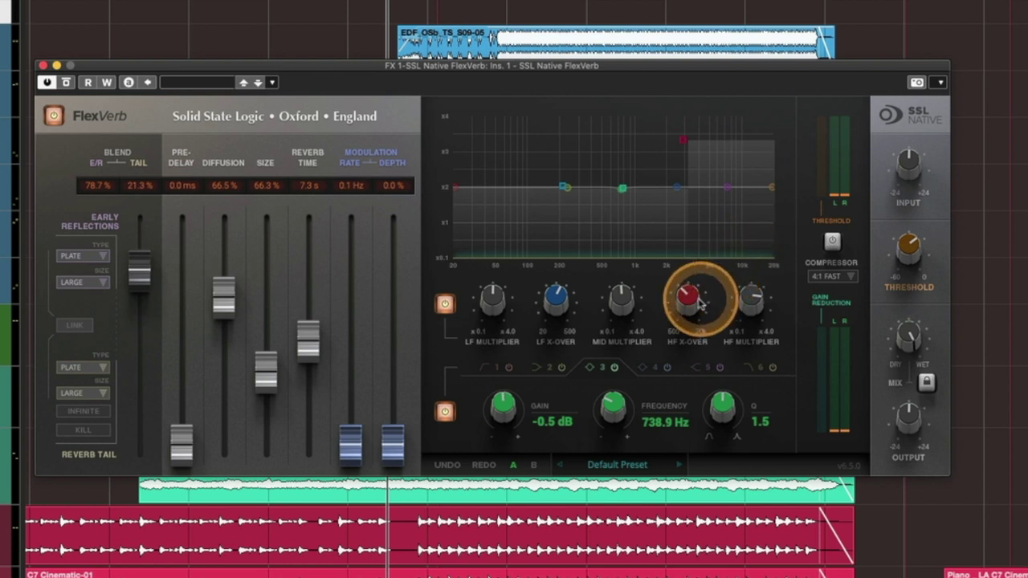
left_click_drag(702, 319, 701, 337)
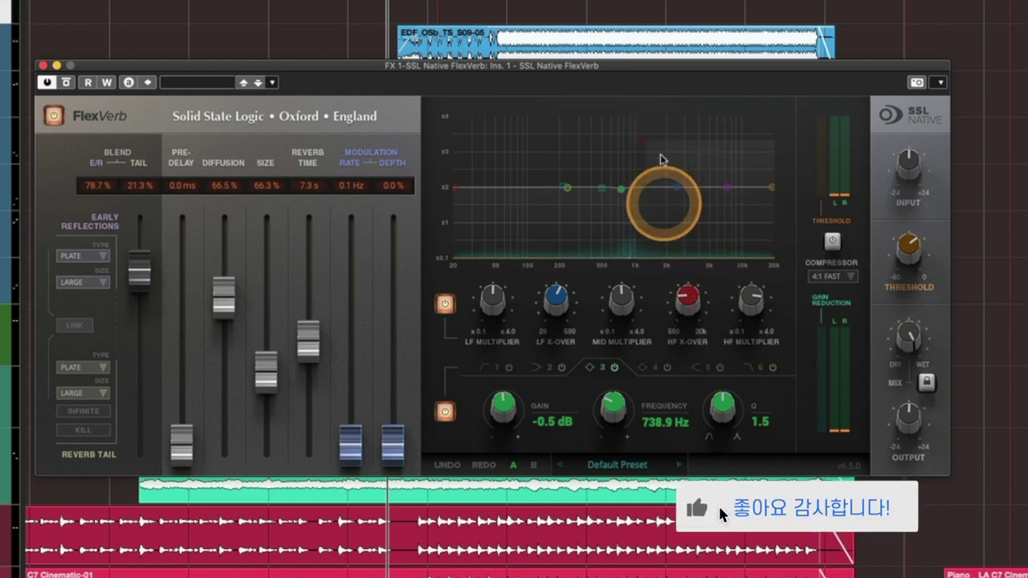
Raise the HF crossover to about 4 kHz and bring the HF multiplier down to about x2
left_click_drag(704, 333, 688, 292)
left_click_drag(752, 302, 742, 358)
mouse_move(630, 317)
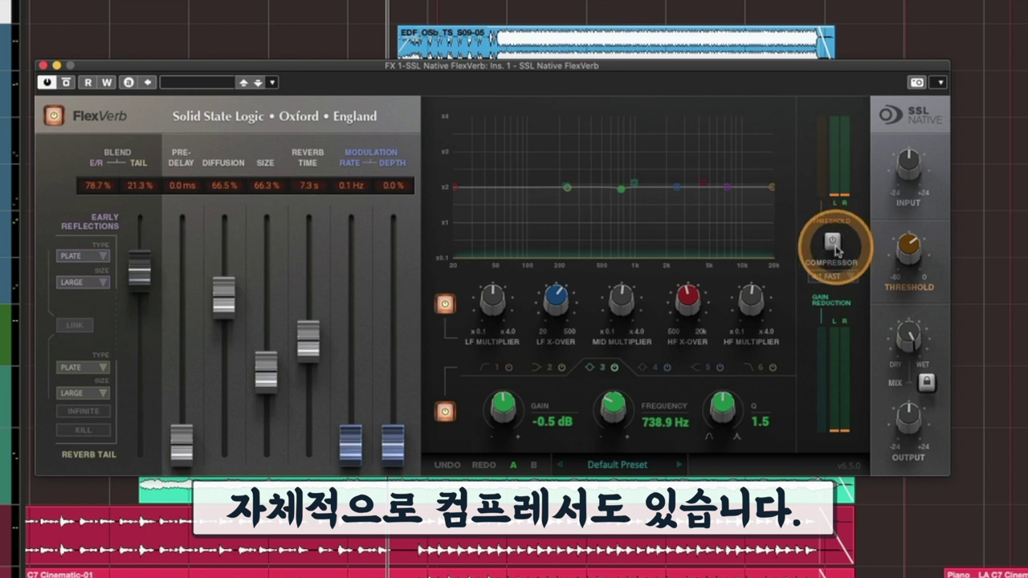
Try the built-in compressor and switch it back off
left_click(834, 244)
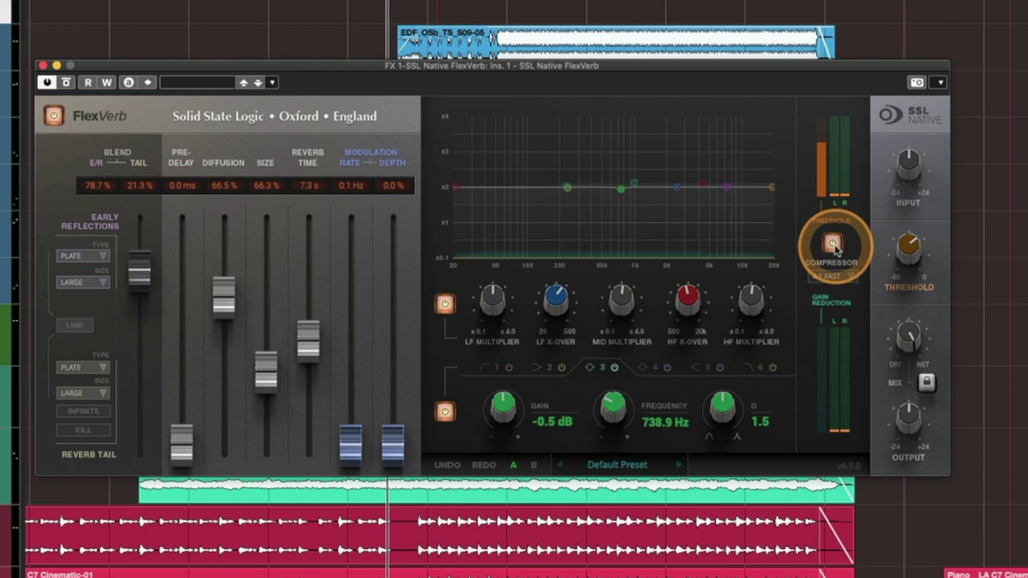
left_click(832, 244)
mouse_move(901, 254)
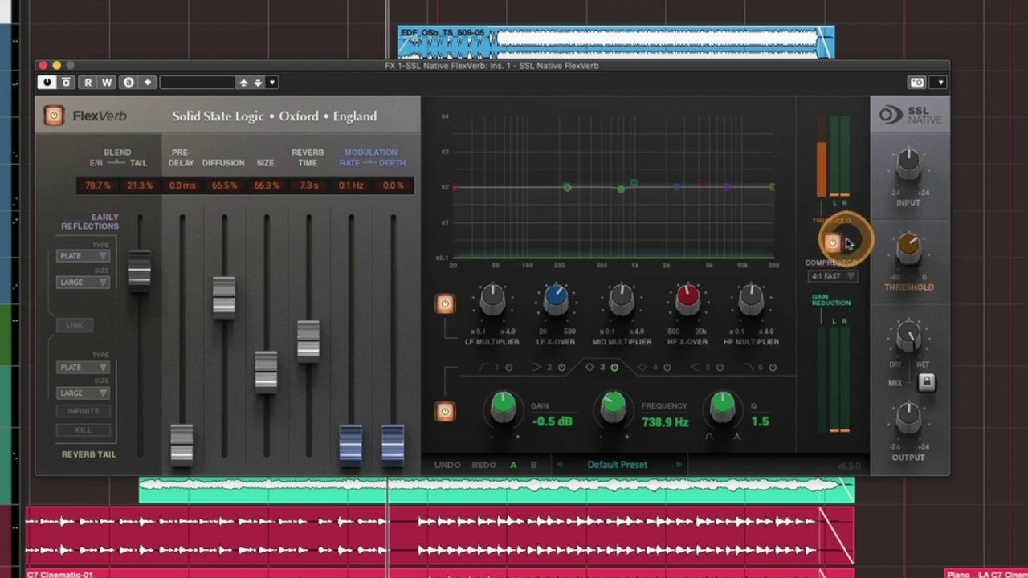
left_click(835, 276)
Examine the input and output level controls, keeping the input at 0.0 dB
left_click(906, 163)
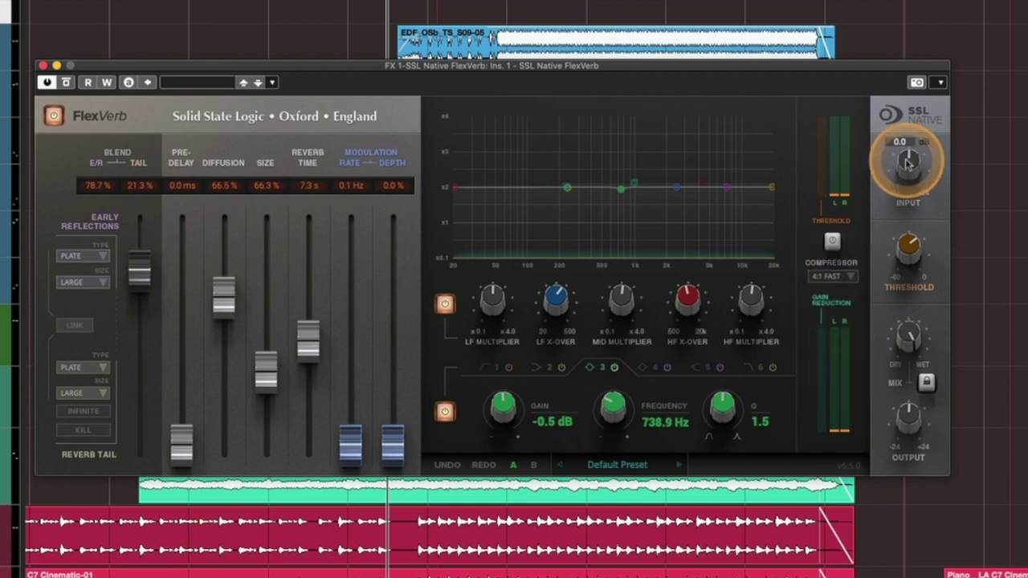
left_click_drag(907, 164, 915, 176)
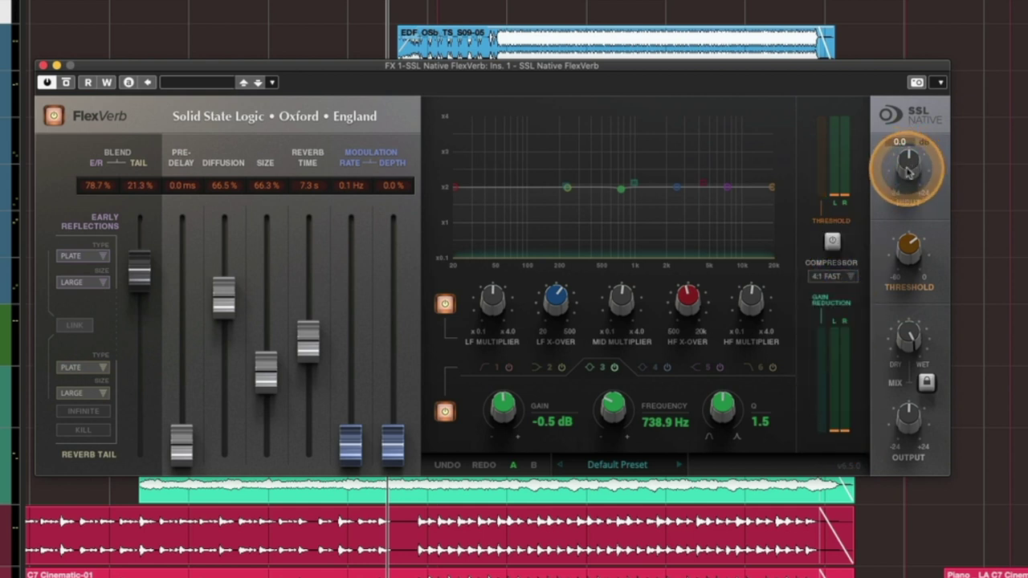
left_click(910, 423)
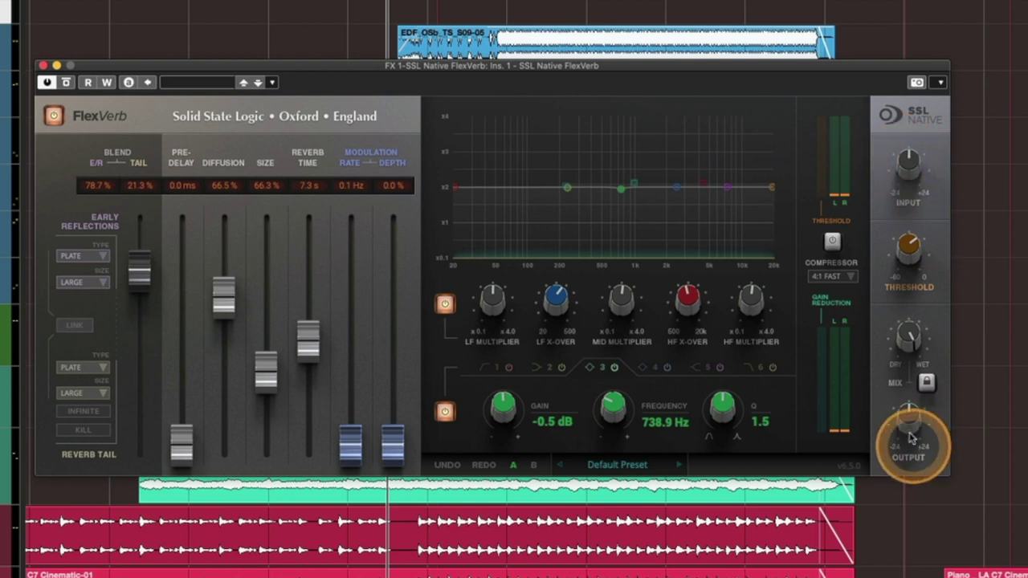
Try dry/wet mixes of 50.9 % and 18.5 %, and return the mix to fully wet
left_click(905, 359)
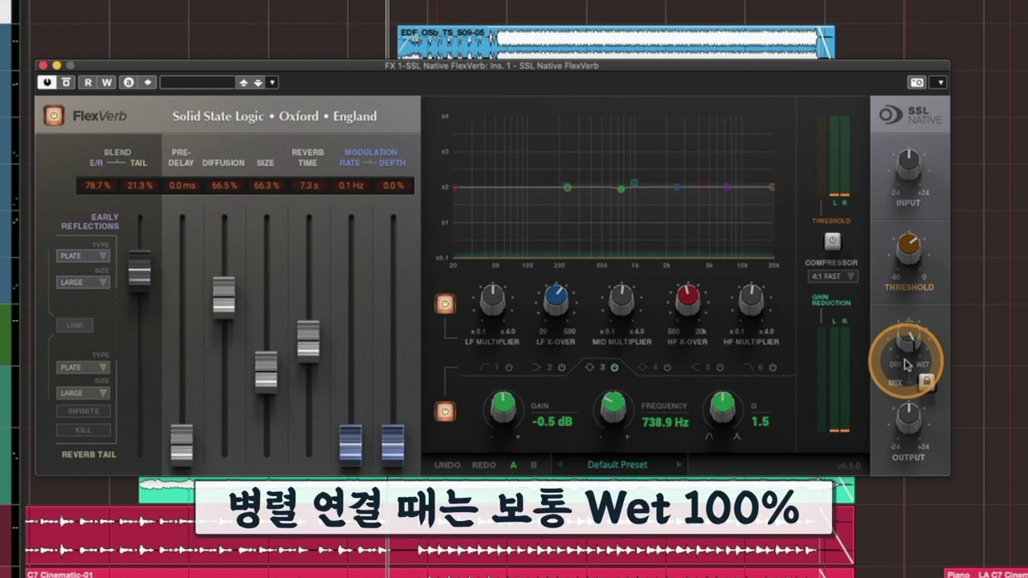
left_click_drag(905, 359, 907, 338)
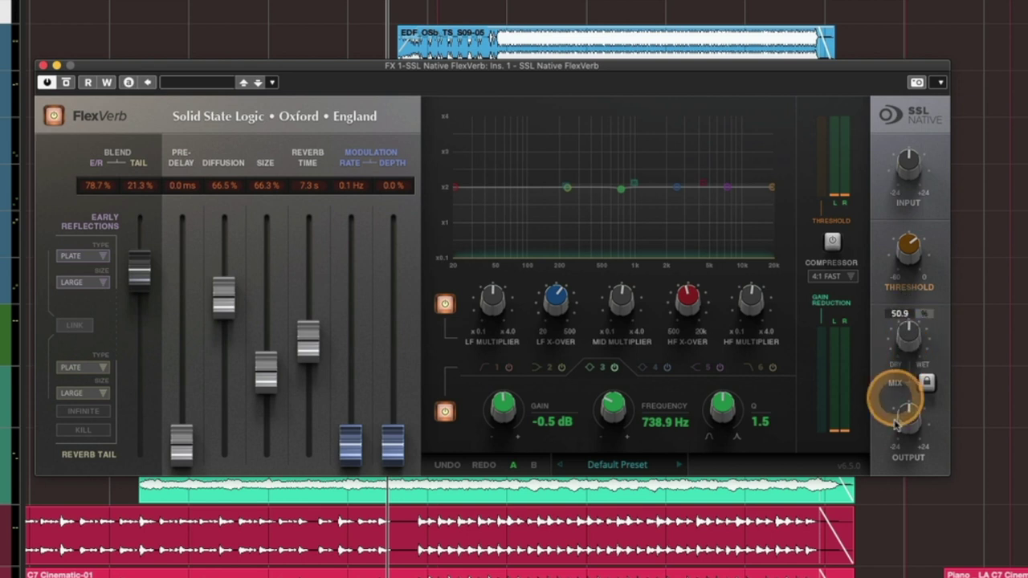
left_click_drag(898, 425, 899, 474)
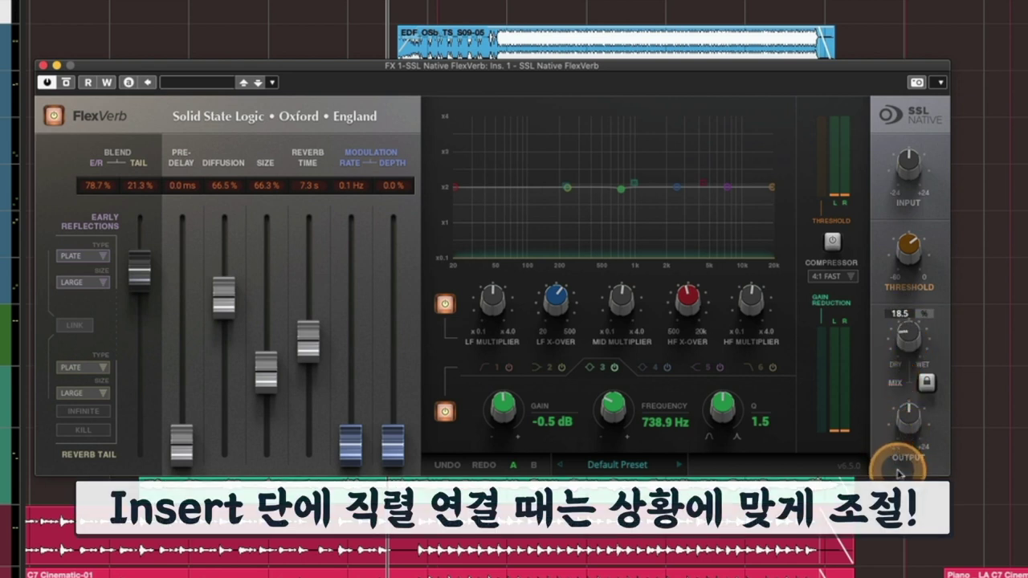
left_click_drag(896, 368, 869, 236)
left_click(926, 384)
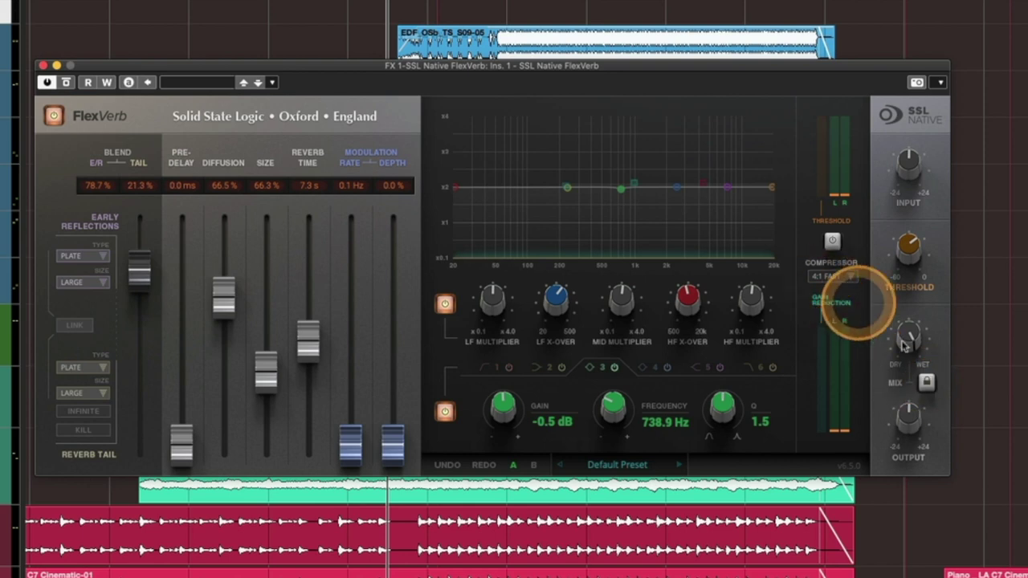
Browse the factory preset categories, including the Halls presets, and close the list without loading one
left_click(617, 464)
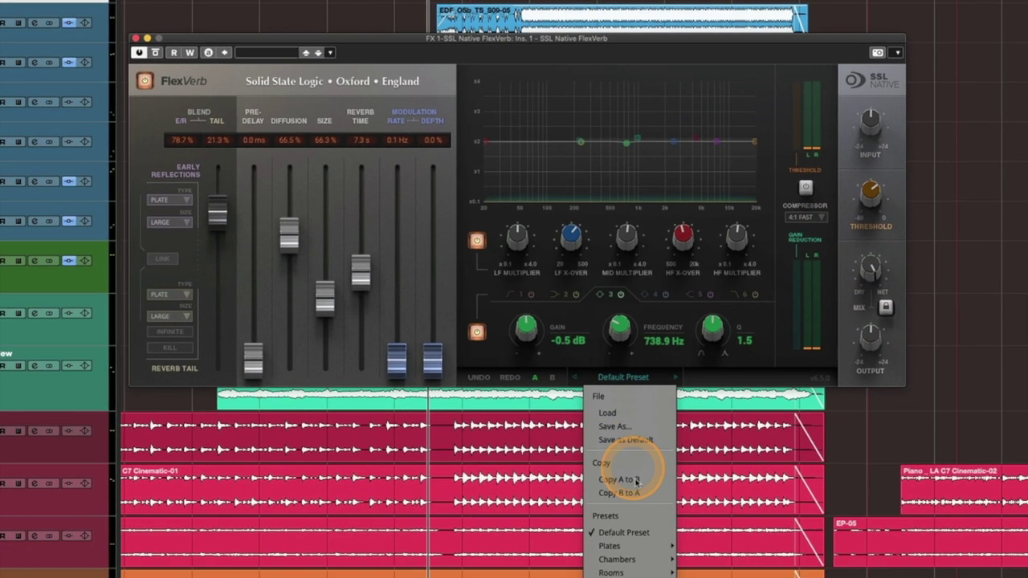
mouse_move(633, 577)
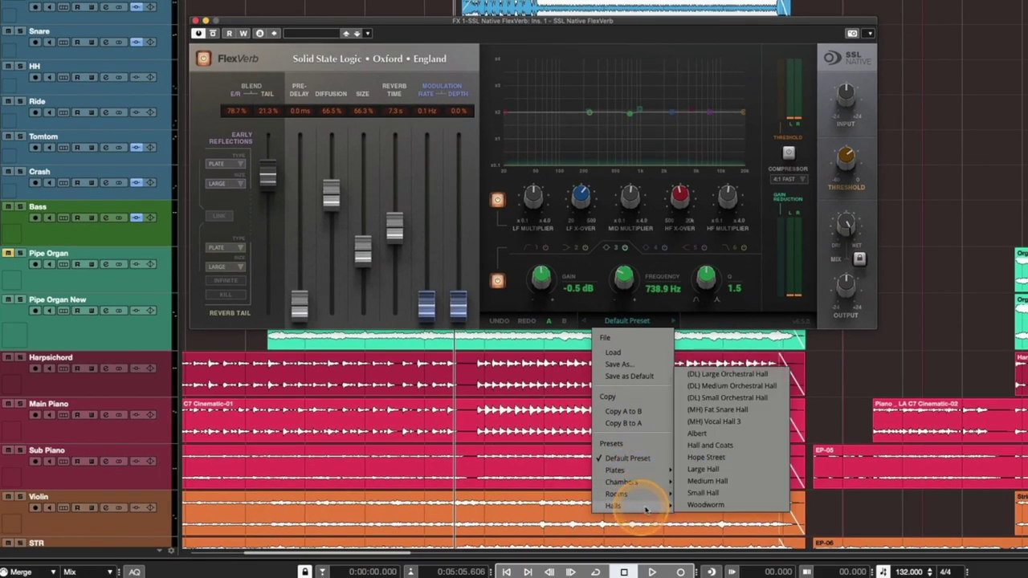
left_click(655, 319)
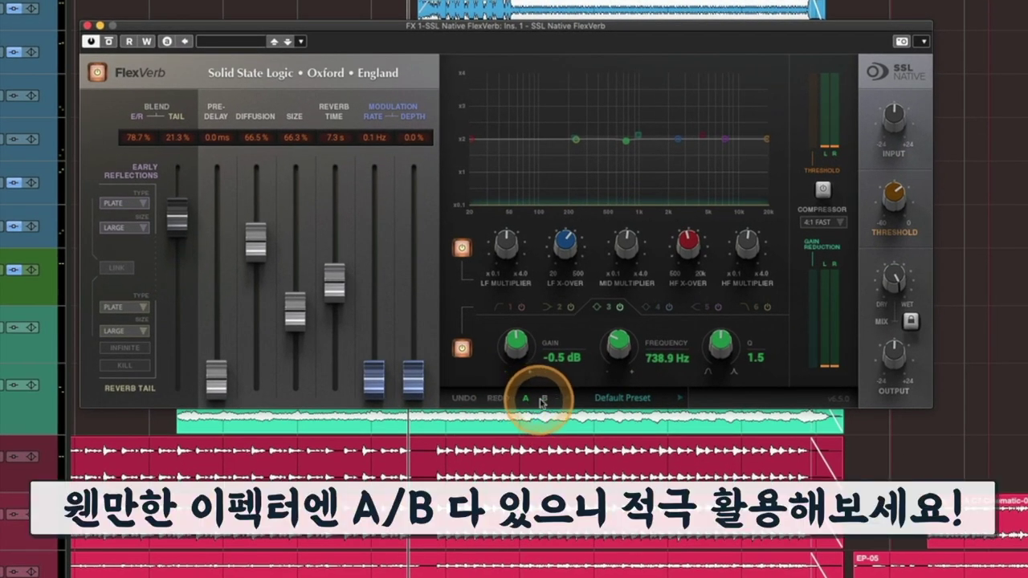
Compare the B settings with the A settings and return to A
left_click(543, 399)
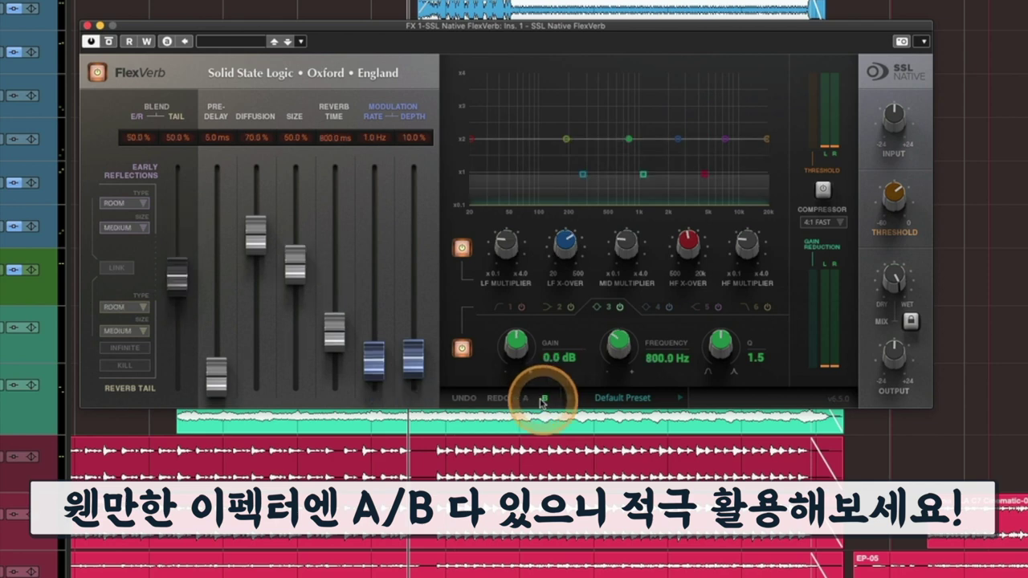
left_click(526, 399)
left_click(465, 399)
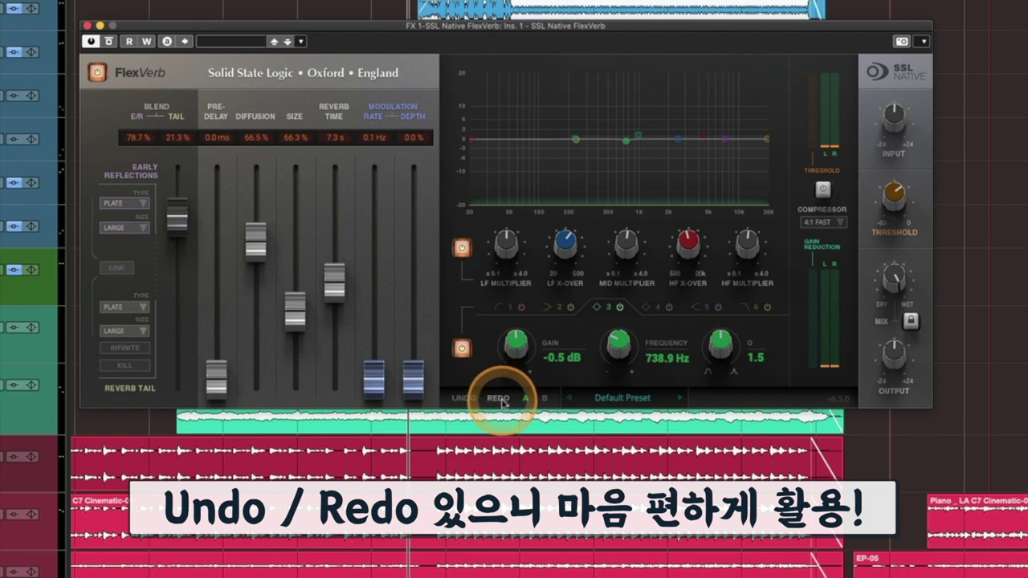
Set the early reflections type to Room
left_click(119, 203)
left_click(124, 218)
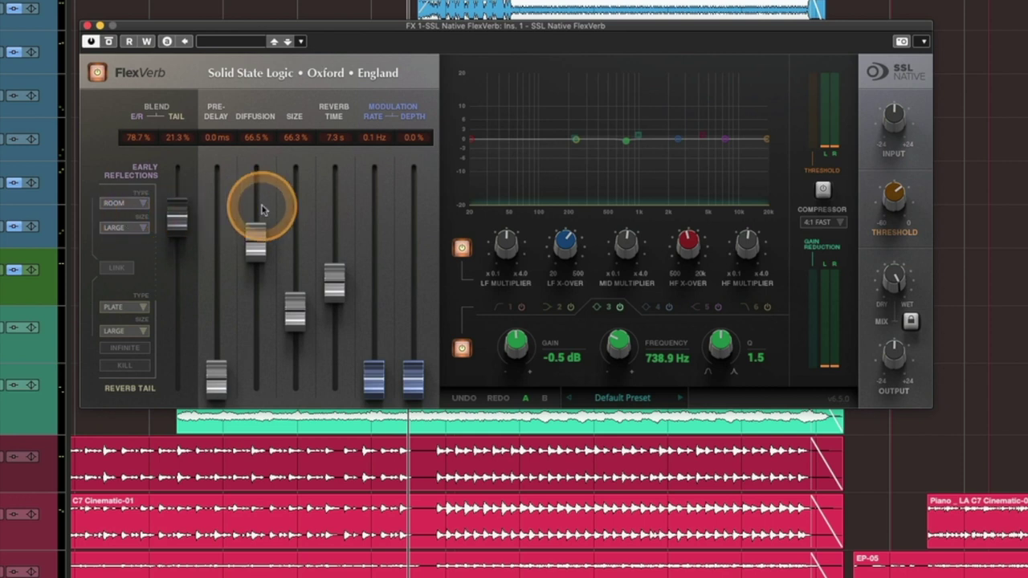
Try the Room type for the reverb tail with reverb times of 5.0 s and 4.7 s
left_click(130, 309)
left_click(125, 322)
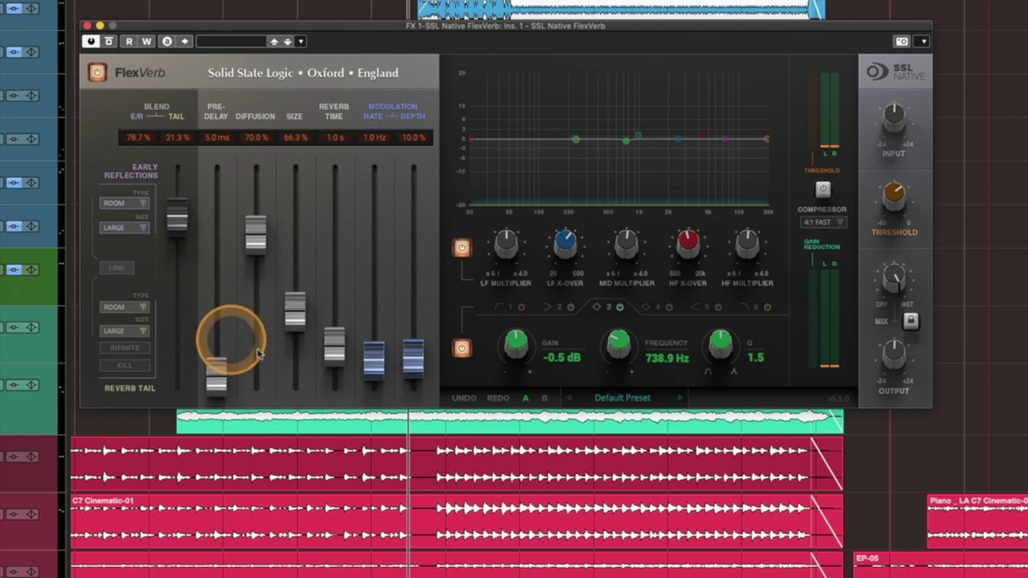
left_click_drag(338, 354, 359, 205)
left_click(338, 142)
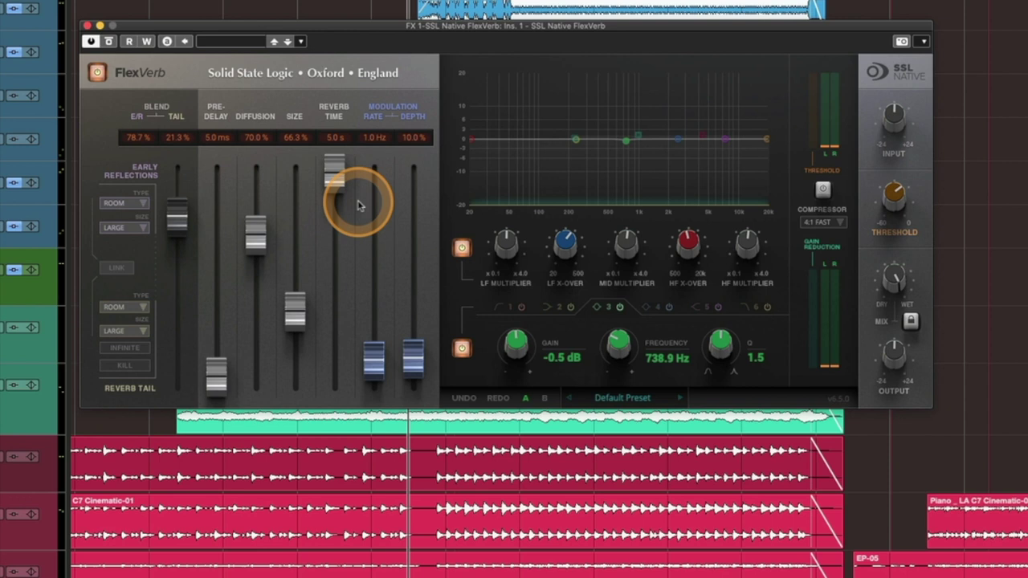
left_click_drag(359, 205, 332, 181)
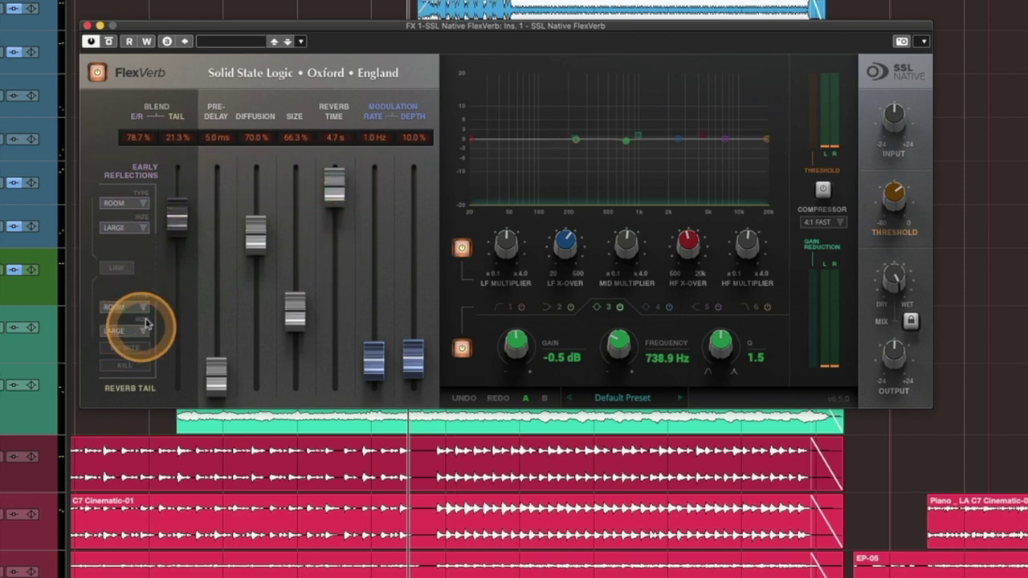
Try the Hall type for the reverb tail with a reverb time of 9.3 s
left_click(117, 306)
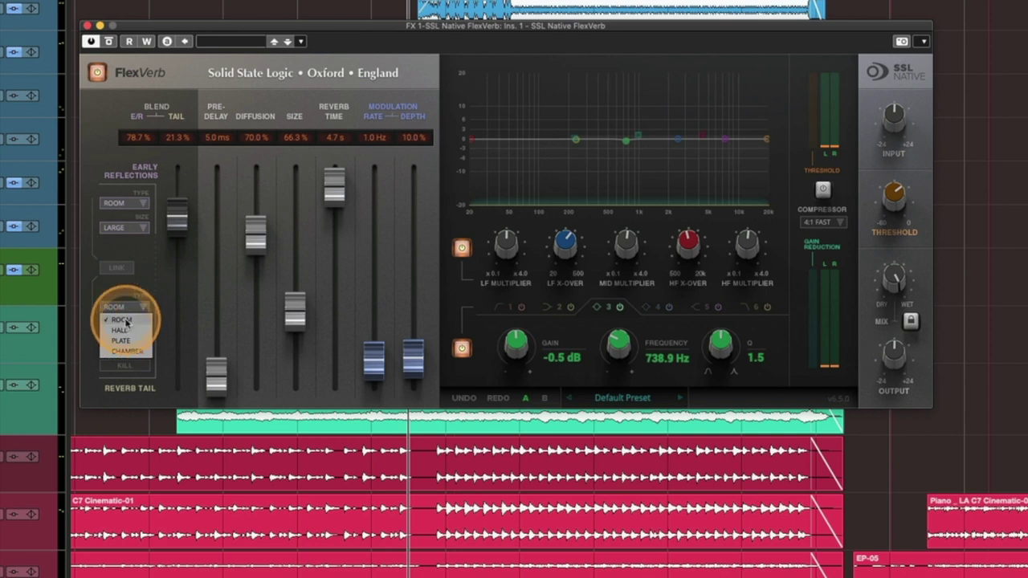
left_click(118, 330)
left_click_drag(330, 297, 335, 253)
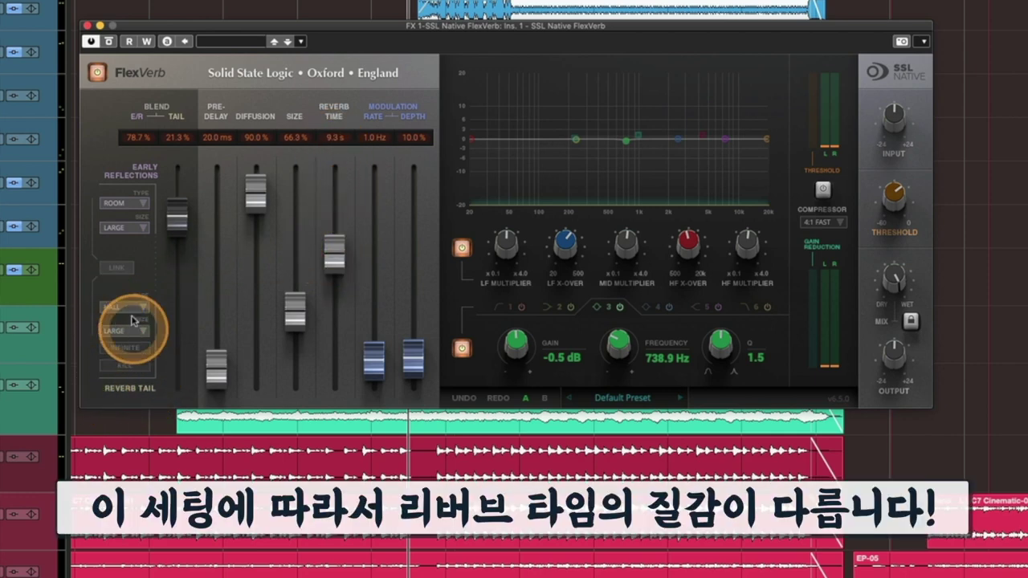
Review the available size options for the reverb tail, keeping Large
left_click(110, 333)
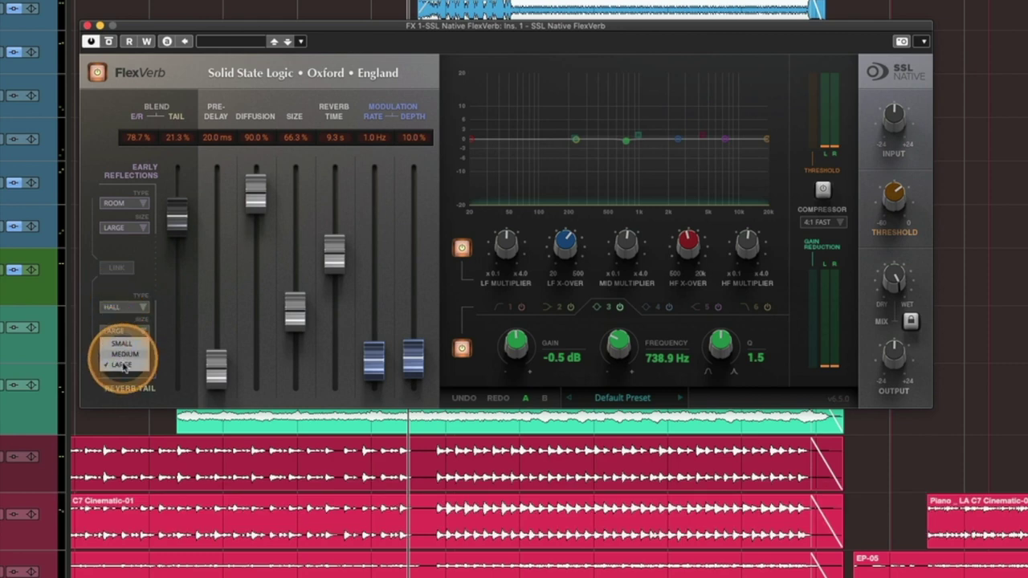
left_click(123, 363)
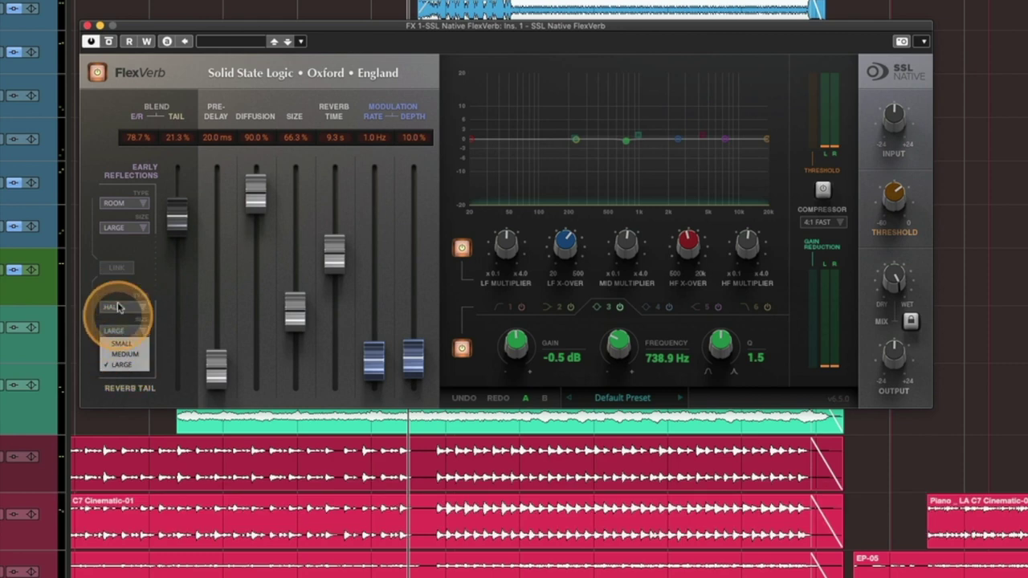
left_click(120, 307)
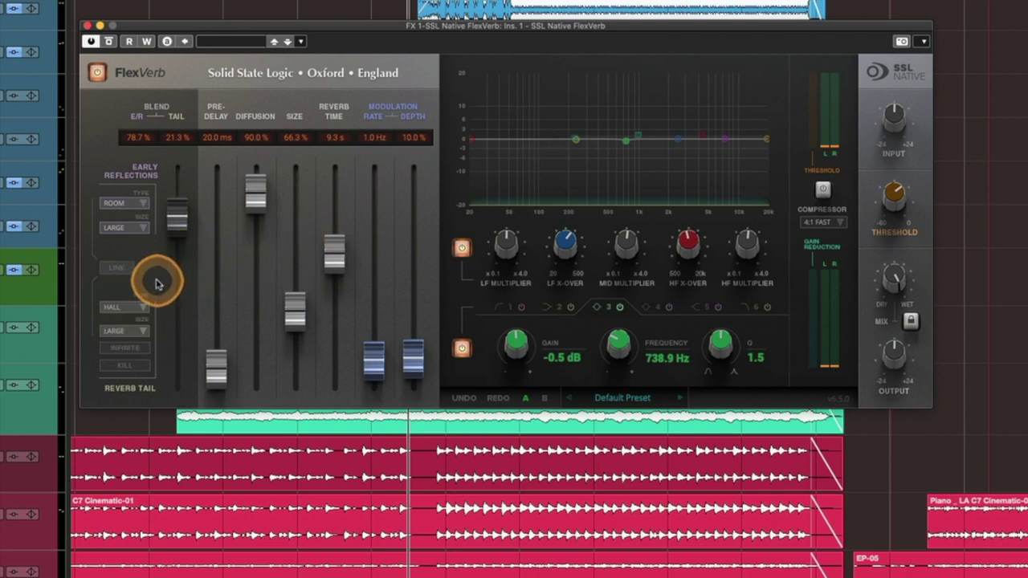
left_click(118, 330)
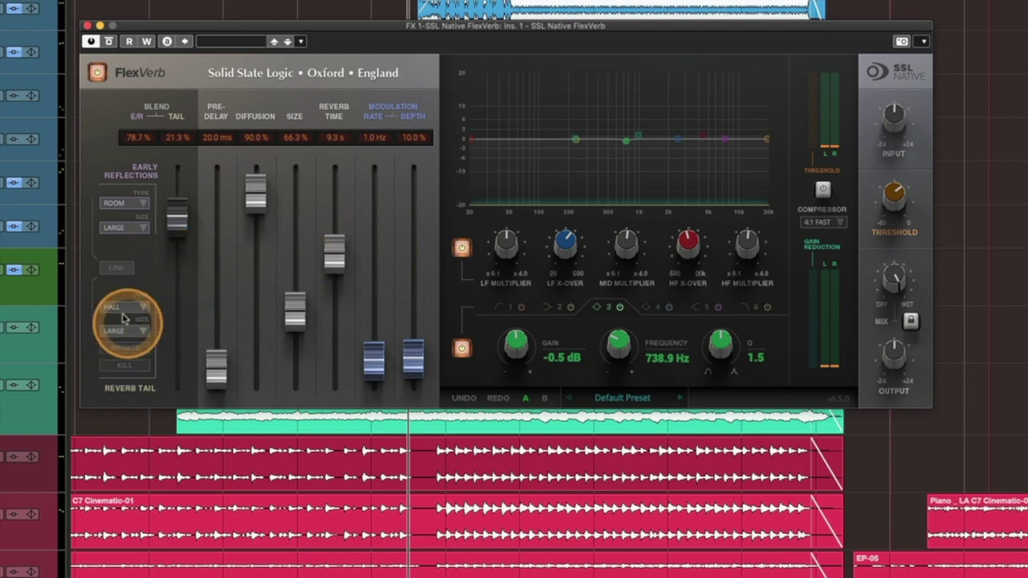
Link the reverb tail to the early reflections and unlink it again, and set the tail type to Hall
left_click(115, 273)
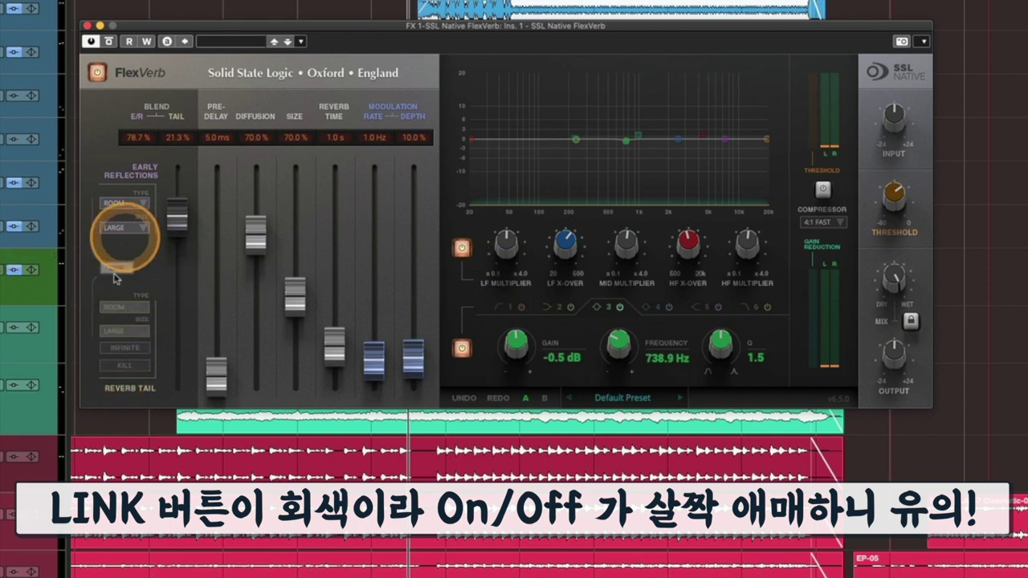
left_click(116, 269)
left_click(117, 307)
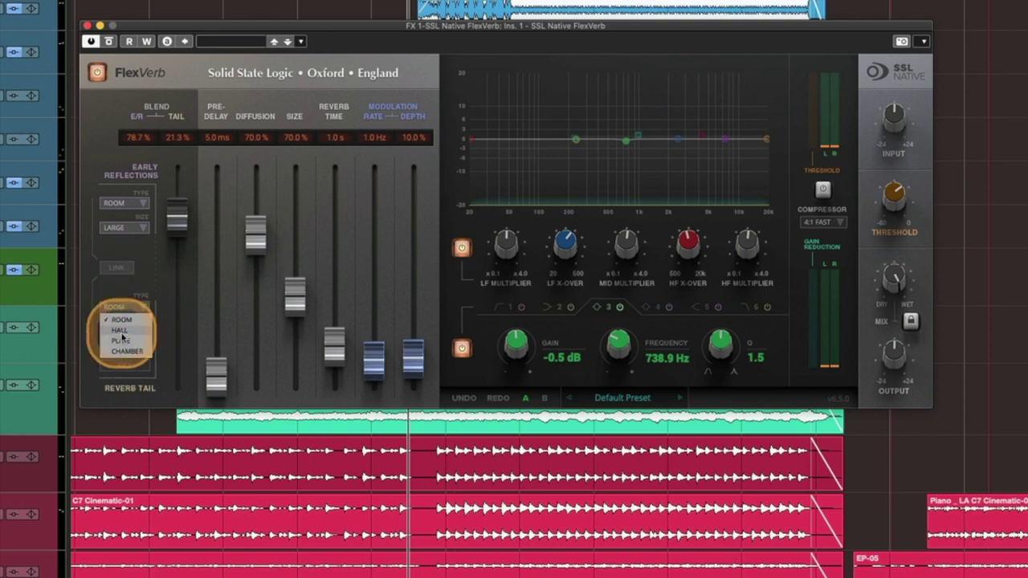
left_click(119, 330)
left_click(122, 331)
left_click(122, 365)
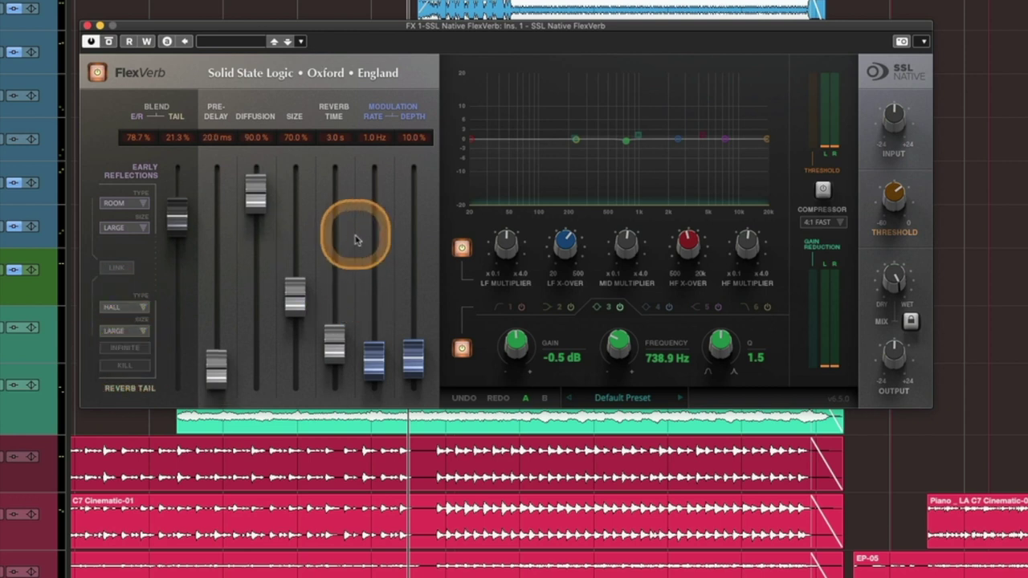
Set the hall tail's reverb time to 10.3 s, diffusion to 62.3 % and size to 79.5 %
left_click_drag(333, 349, 335, 250)
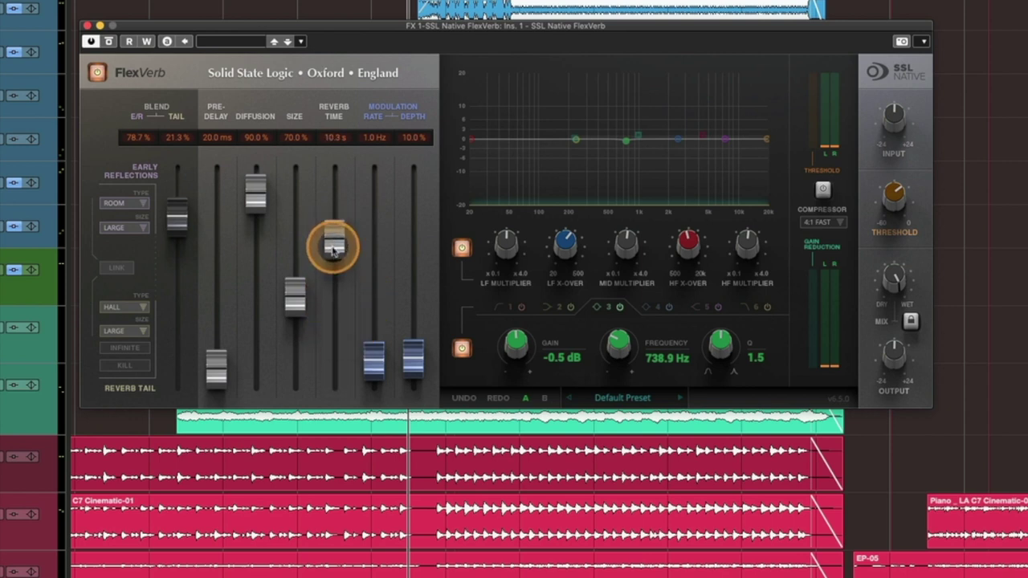
left_click_drag(256, 193, 255, 249)
left_click(223, 374)
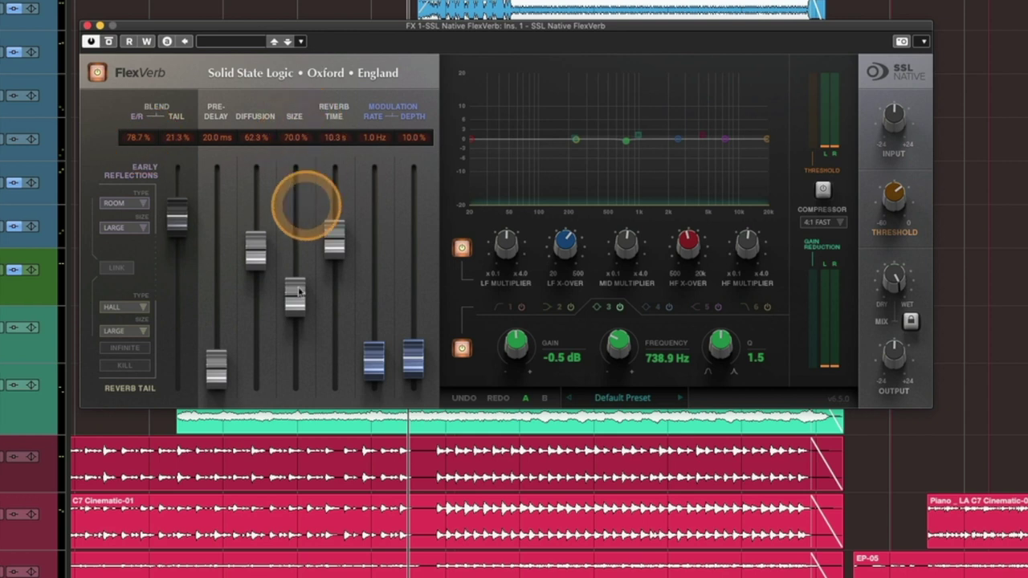
left_click_drag(299, 305, 295, 255)
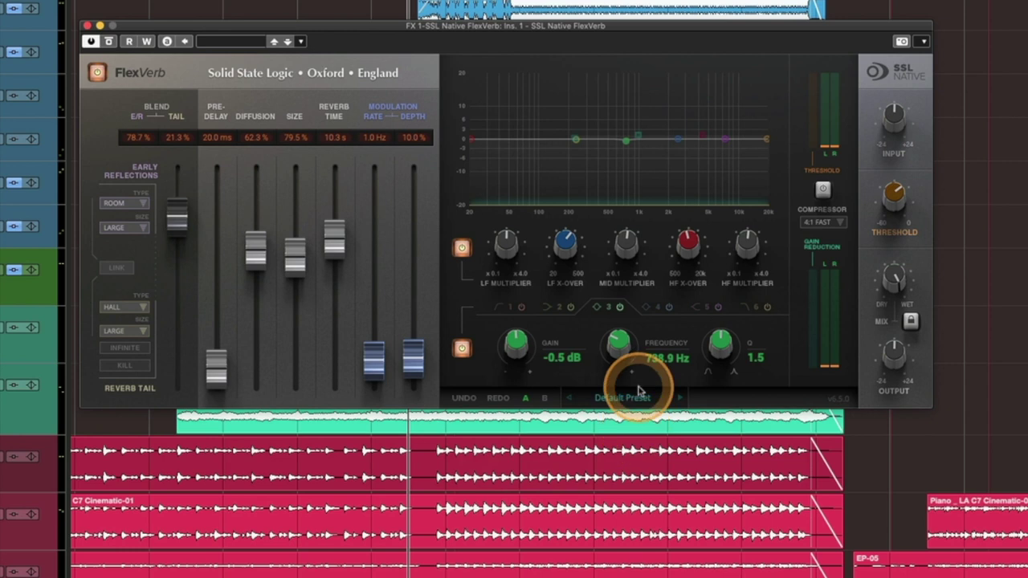
Play back the project to compare the sound with the reverb on and bypassed
key("space")
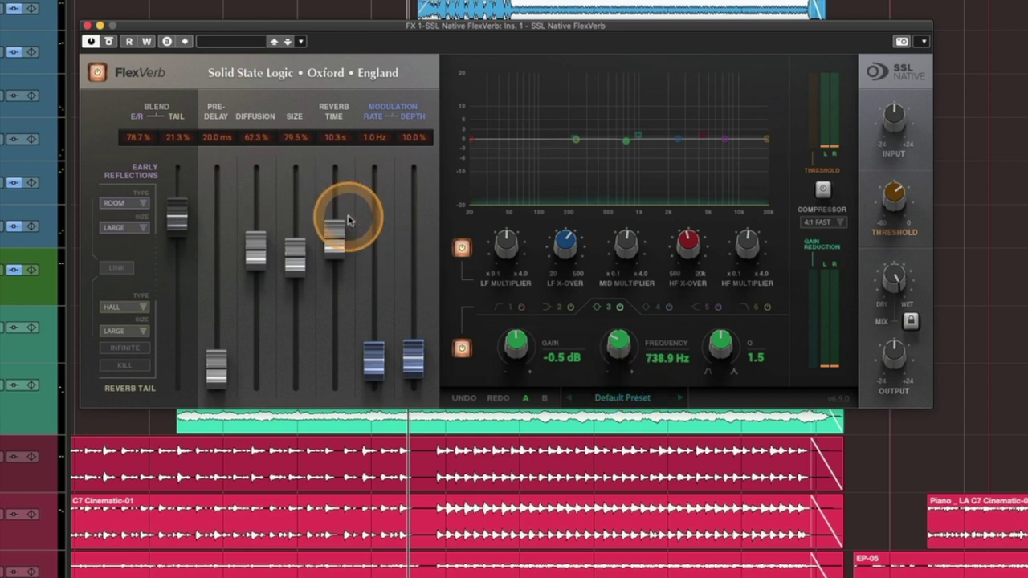
key("space")
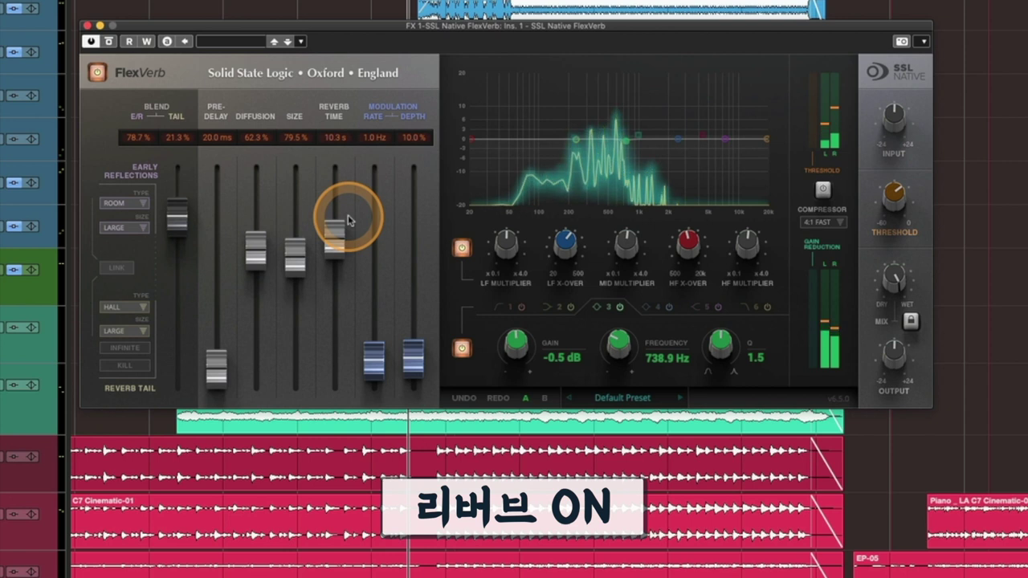
left_click(23, 229)
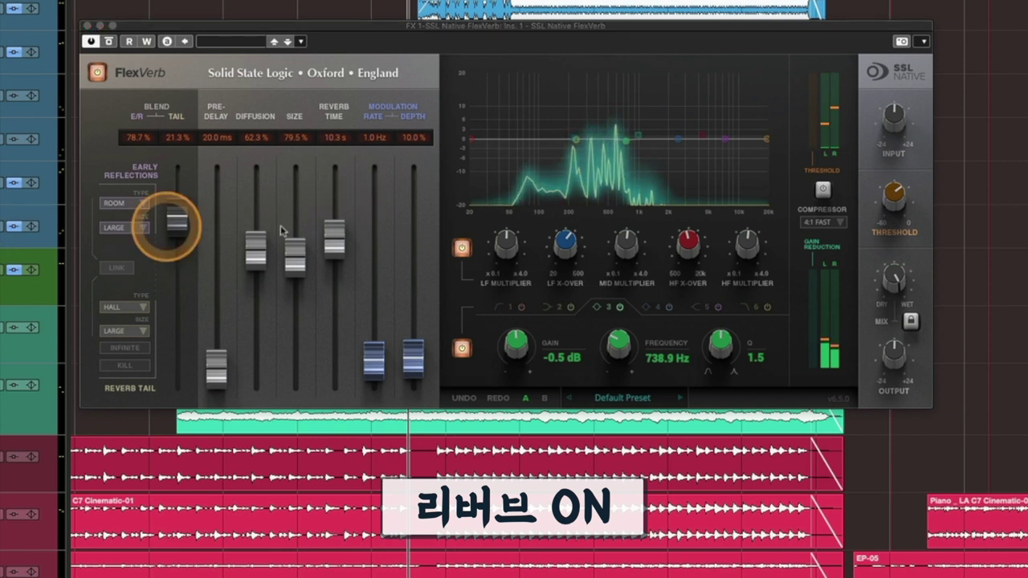
left_click(96, 73)
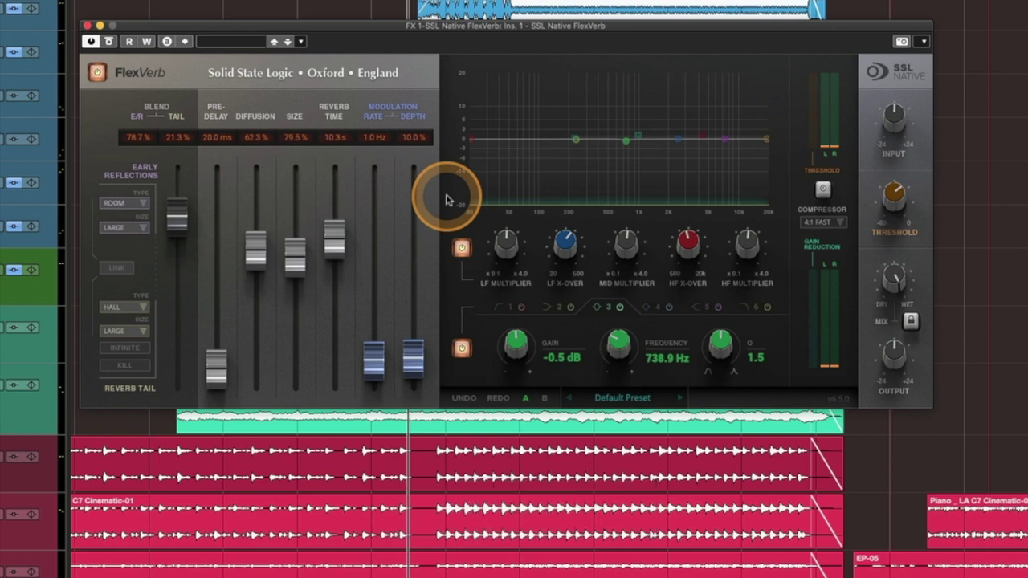
left_click(32, 279)
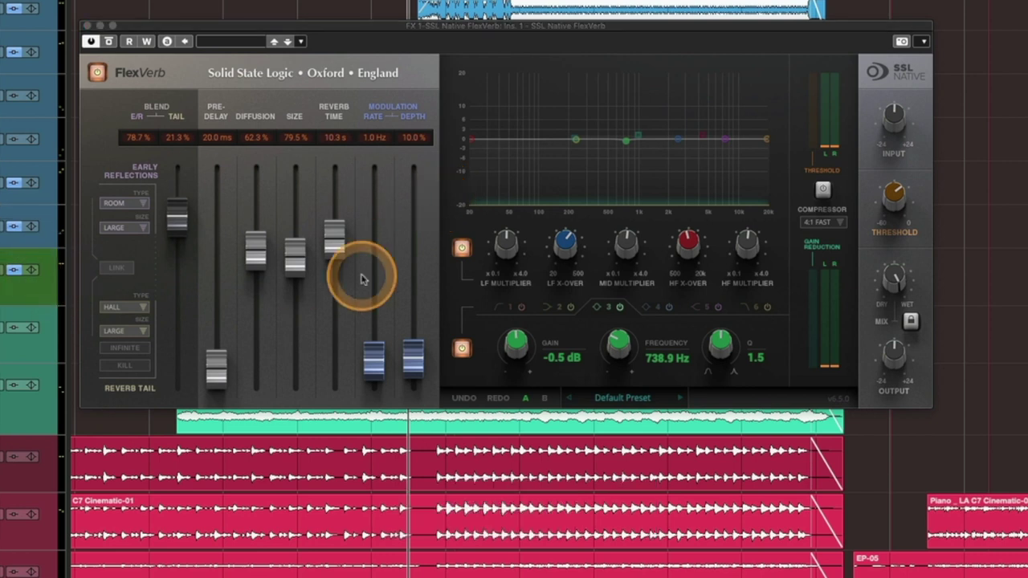
Set the reverb time to 7.2 s and move the plug-in window slightly aside
left_click_drag(335, 239, 337, 287)
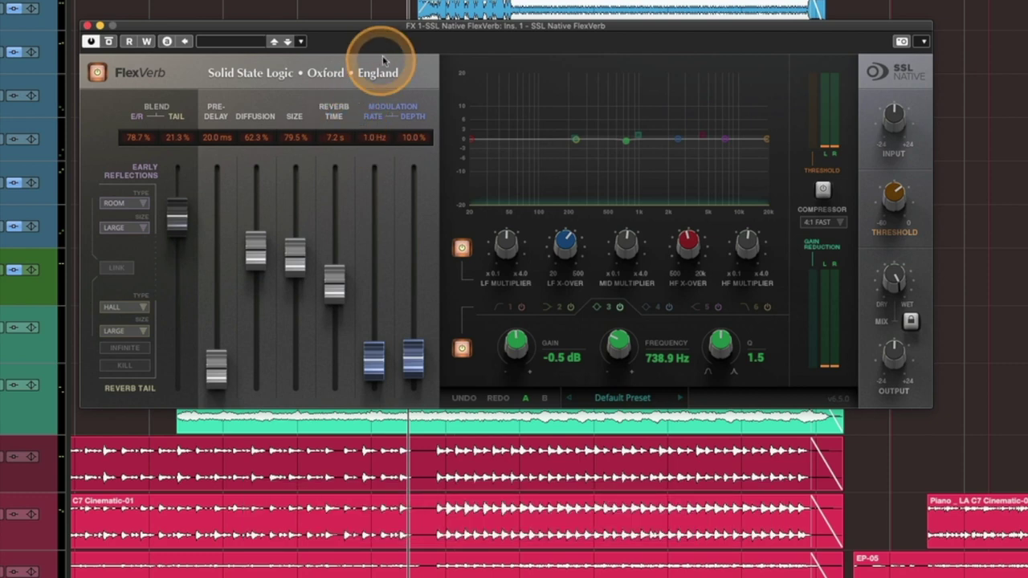
left_click_drag(374, 27, 347, 32)
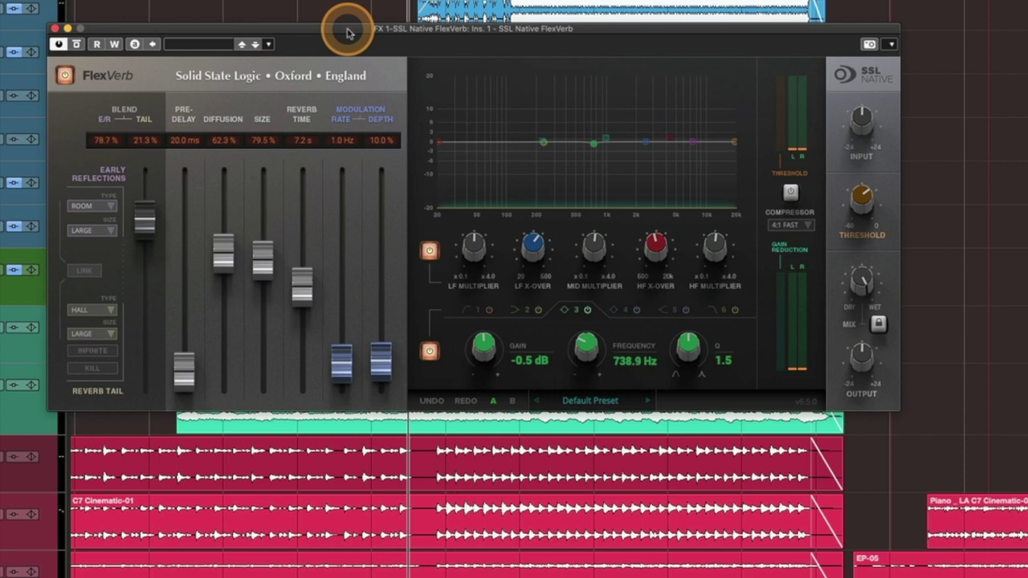